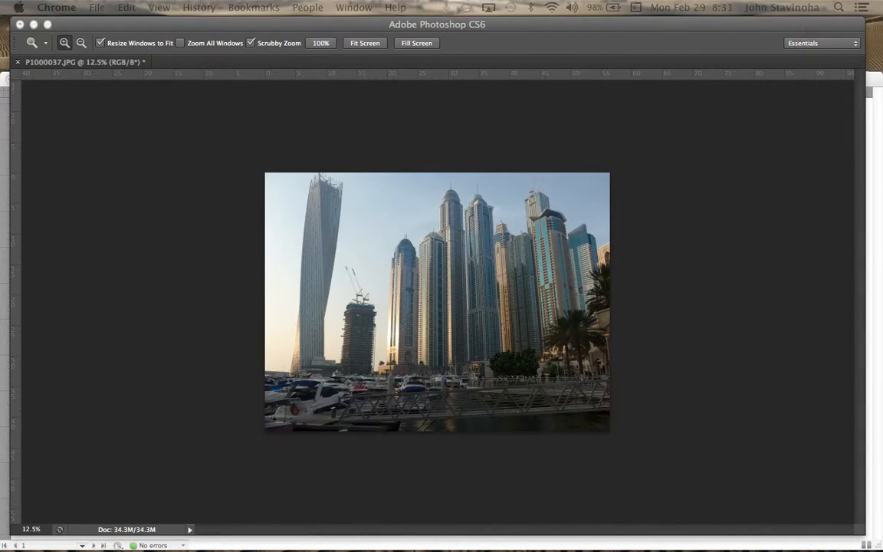
- Show the hidden panels, glance at the term list in Untitled-1, and make the P1000037.JPG photo the active document
{"action": "key", "text": "Tab"}
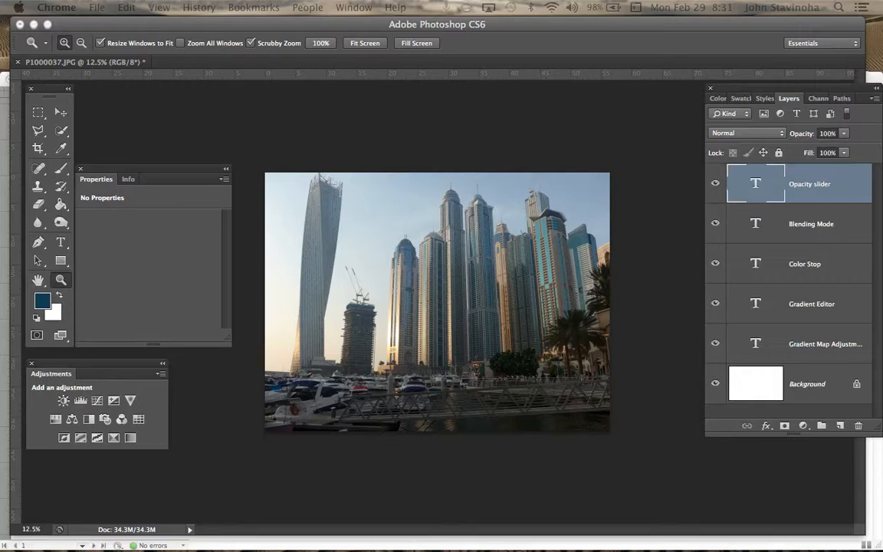
{"action": "left_click_drag", "start_coordinate": [0, 229], "coordinate": [426, 153]}
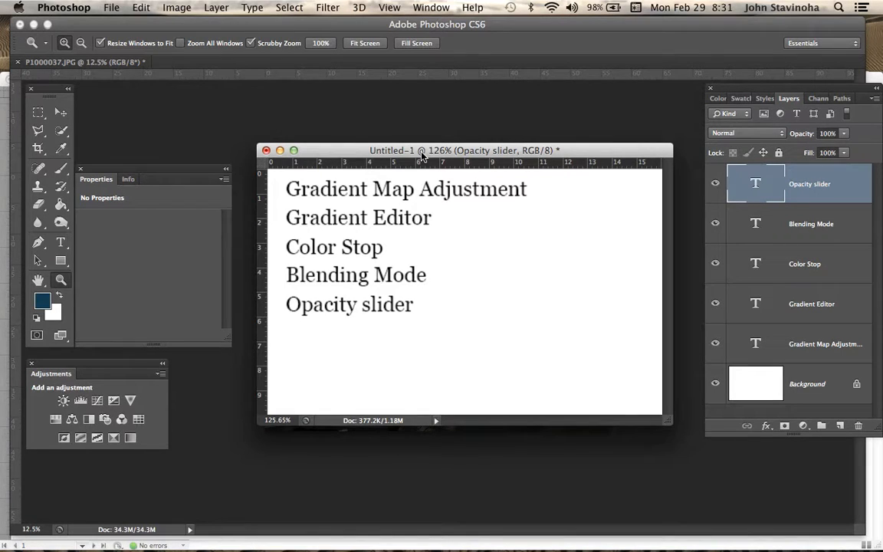
{"action": "left_click_drag", "start_coordinate": [420, 156], "coordinate": [0, 69]}
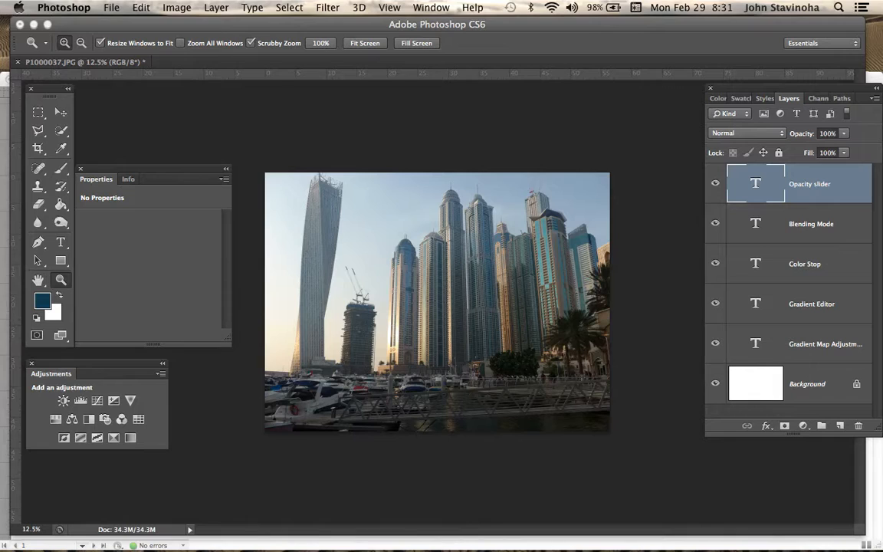
{"action": "left_click", "coordinate": [80, 62]}
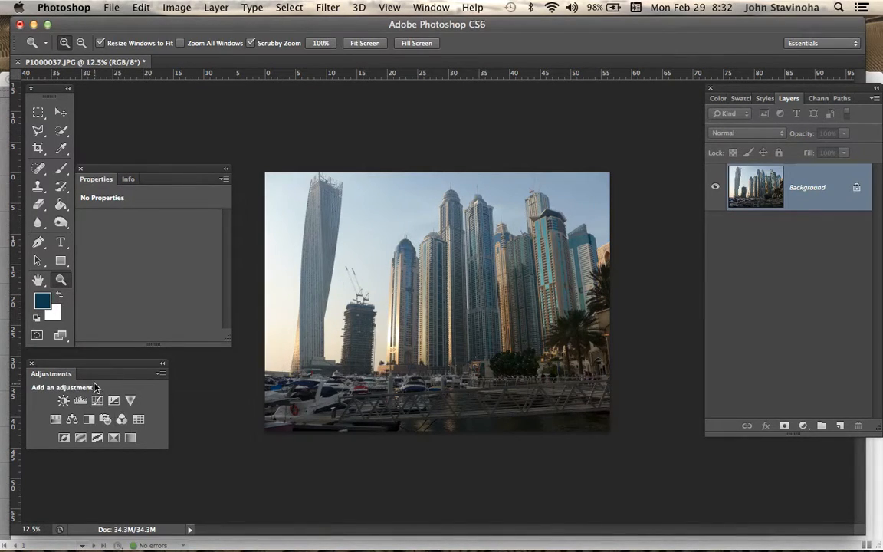
- Add a Gradient Map adjustment layer above the skyline photo and open its gradient for editing, keeping the photo in view
{"action": "mouse_move", "coordinate": [97, 373]}
{"action": "left_mouse_down"}
{"action": "mouse_move", "coordinate": [391, 357]}
{"action": "mouse_move", "coordinate": [790, 108]}
{"action": "mouse_move", "coordinate": [539, 331]}
{"action": "mouse_move", "coordinate": [279, 383]}
{"action": "mouse_move", "coordinate": [107, 375]}
{"action": "left_mouse_up"}
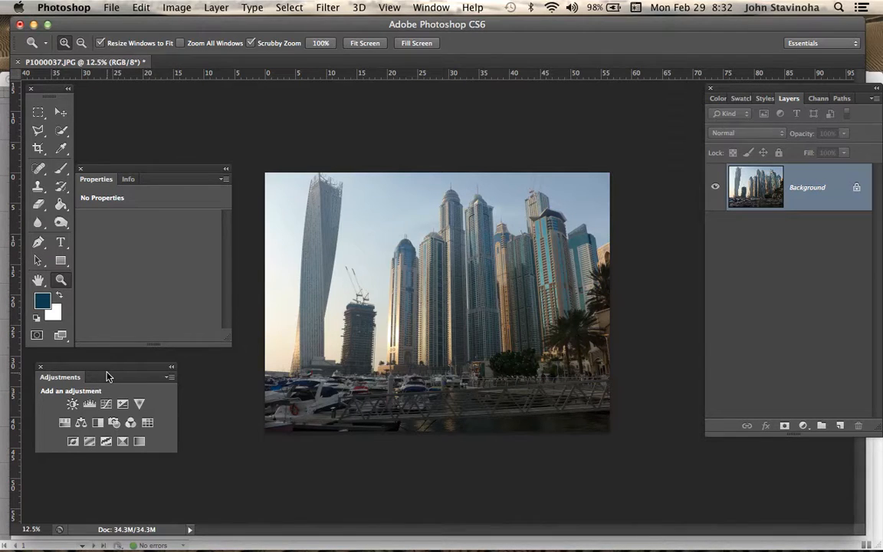
{"action": "left_click", "coordinate": [139, 442]}
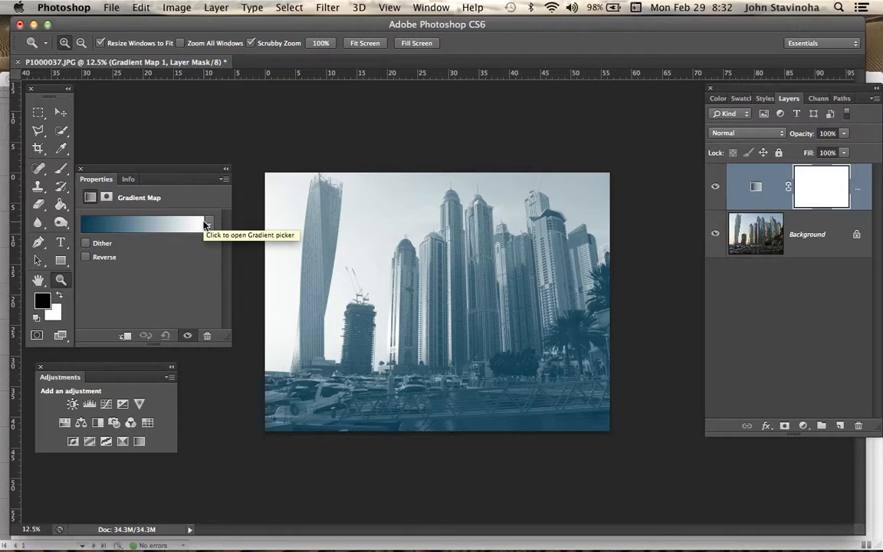
{"action": "left_click", "coordinate": [132, 227]}
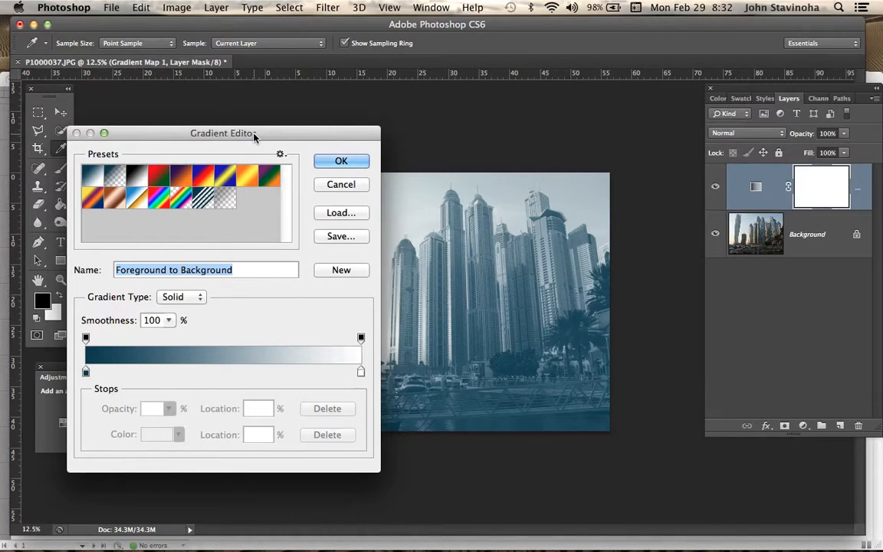
{"action": "left_click_drag", "start_coordinate": [253, 137], "coordinate": [783, 120]}
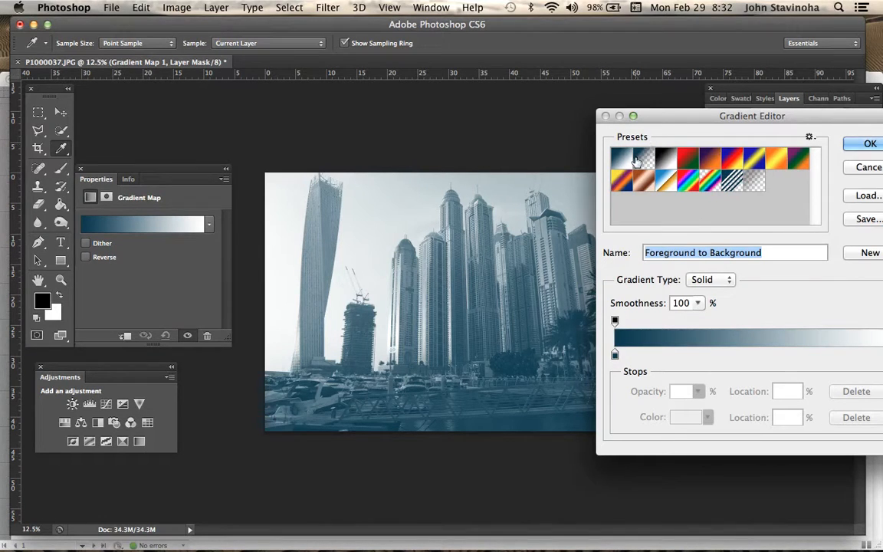
- Try several gradient presets on the photo, including Foreground to Transparent, Red-Green, Blue-Red-Yellow, Blue-Yellow-Blue, Orange-Yellow-Orange and Spectrum
{"action": "left_click", "coordinate": [641, 159]}
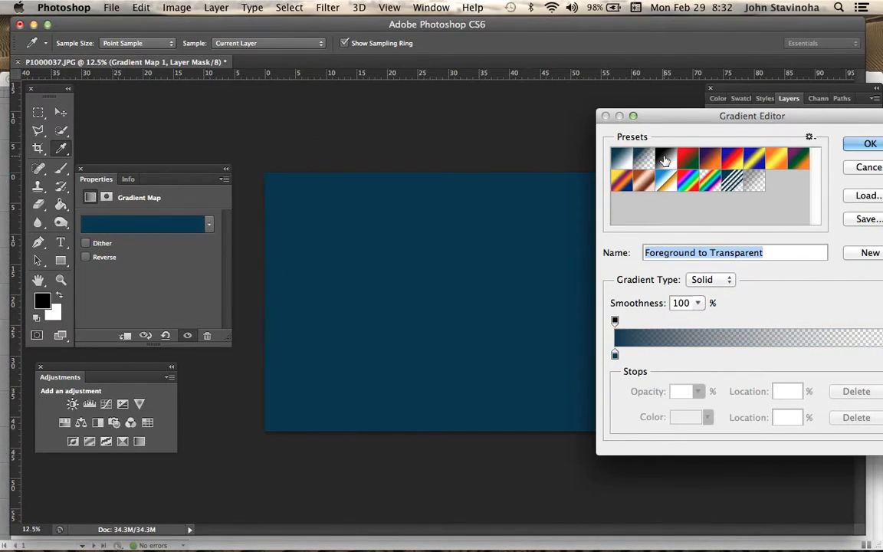
{"action": "left_click", "coordinate": [665, 159]}
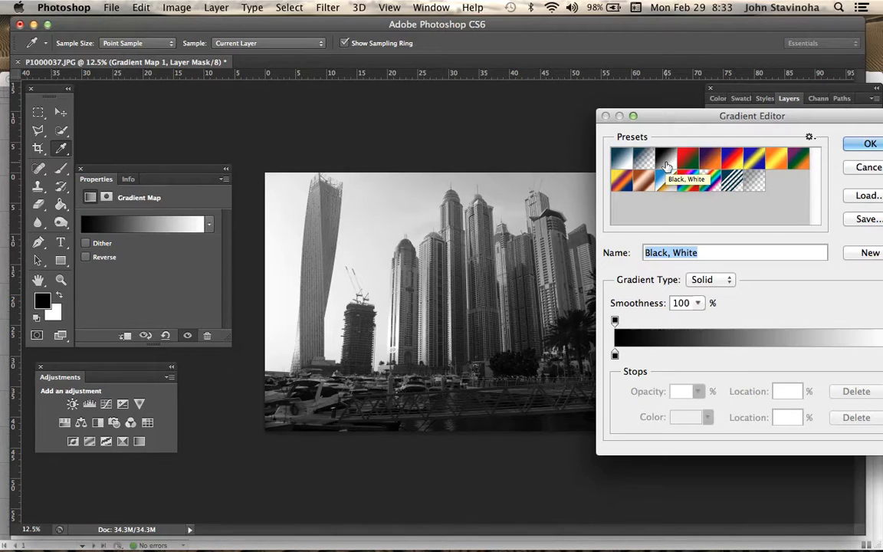
{"action": "left_click", "coordinate": [688, 159]}
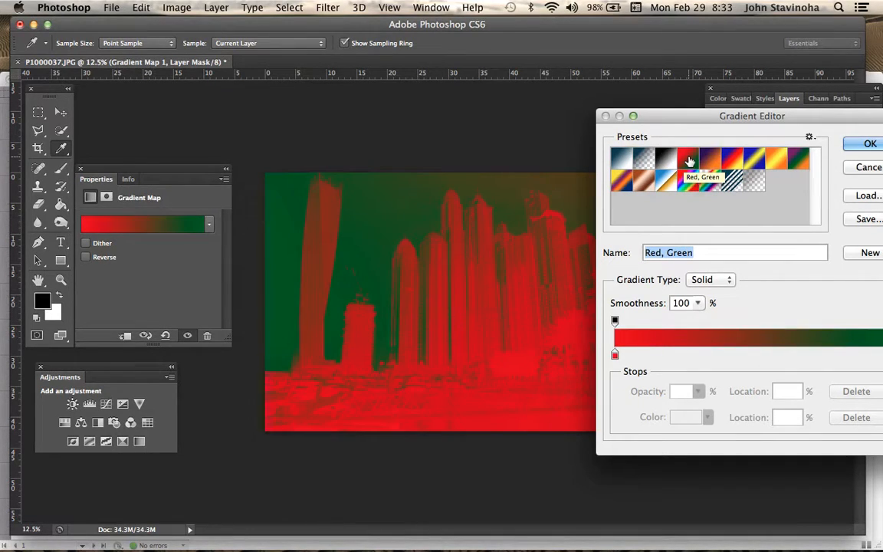
{"action": "left_click", "coordinate": [734, 159]}
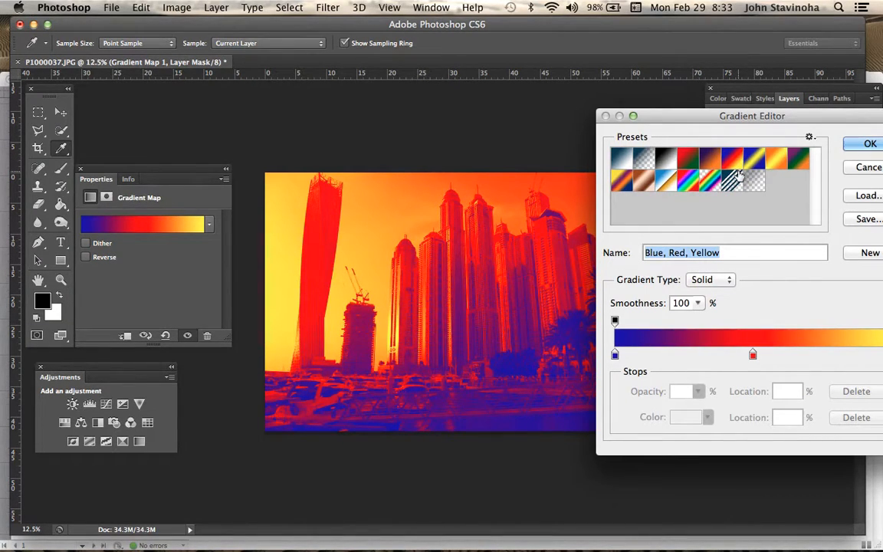
{"action": "left_click", "coordinate": [755, 158]}
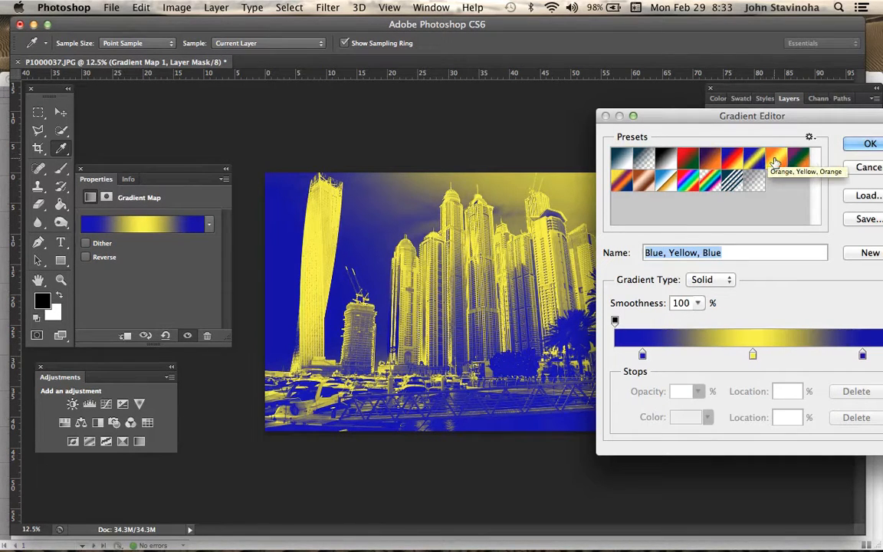
{"action": "left_click", "coordinate": [775, 159]}
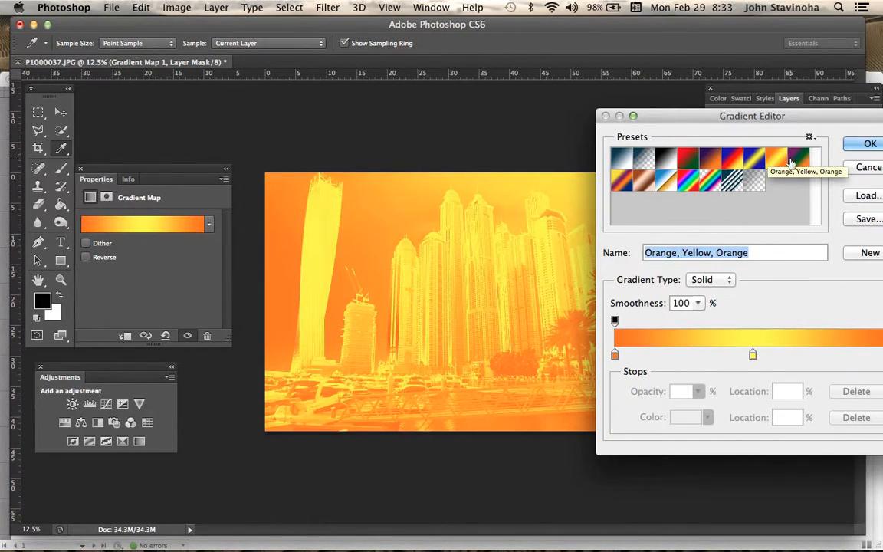
{"action": "left_click", "coordinate": [798, 158]}
{"action": "left_click", "coordinate": [685, 181]}
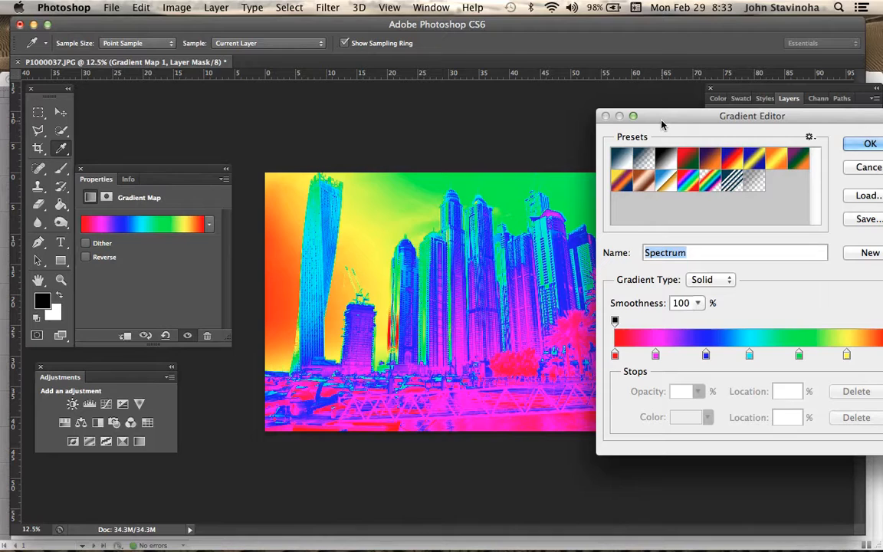
- Apply the Black, White preset to the gradient map and reposition the Gradient Editor so both gradient ends are accessible
{"action": "left_click_drag", "start_coordinate": [662, 124], "coordinate": [655, 121]}
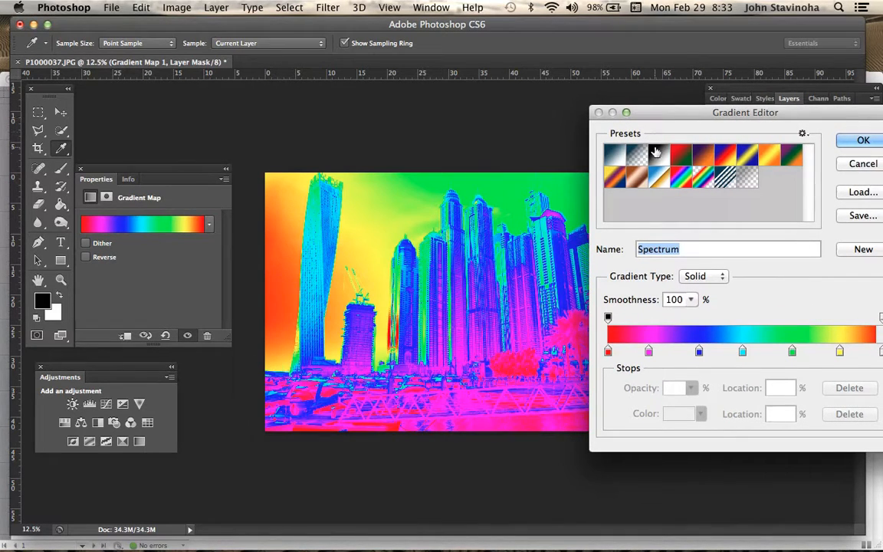
{"action": "left_click", "coordinate": [661, 155]}
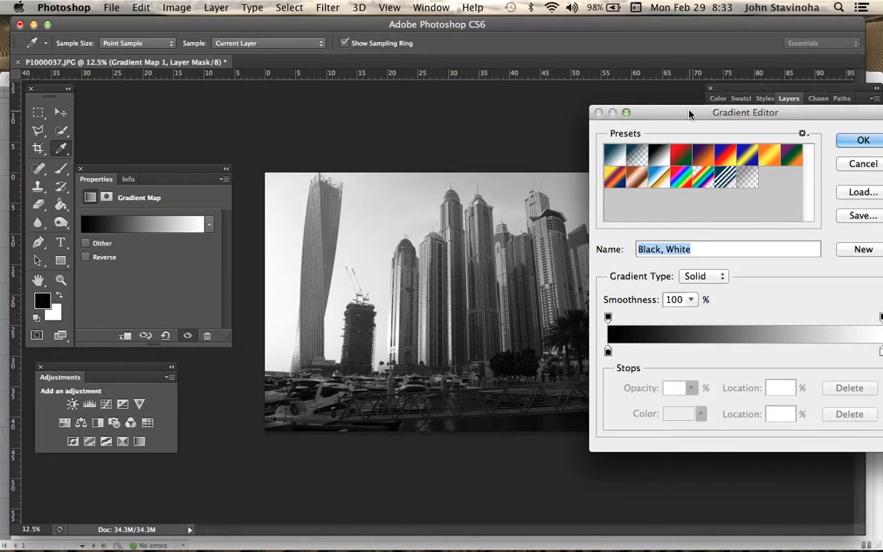
{"action": "left_click_drag", "start_coordinate": [688, 114], "coordinate": [669, 103]}
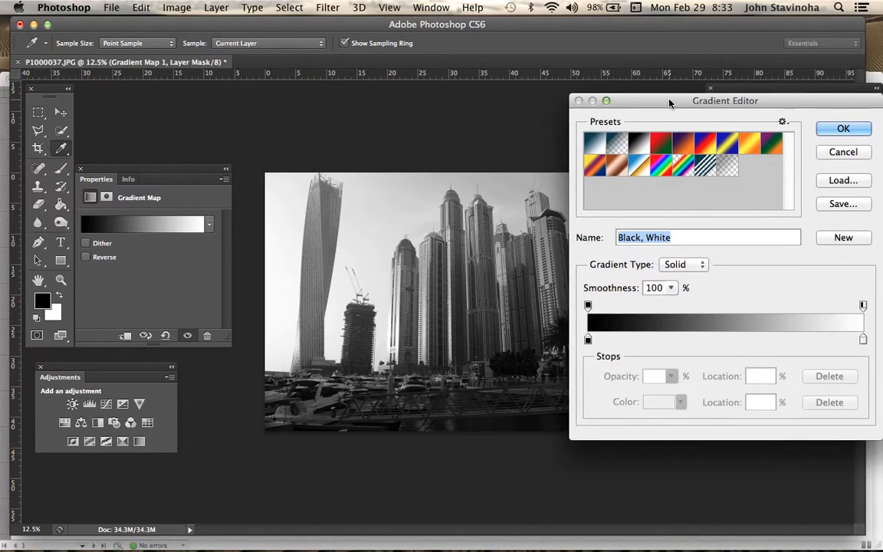
- Add four blue color stops toward the gradient's dark end, including ones at 9%, 24% and 31%
{"action": "left_click", "coordinate": [592, 341]}
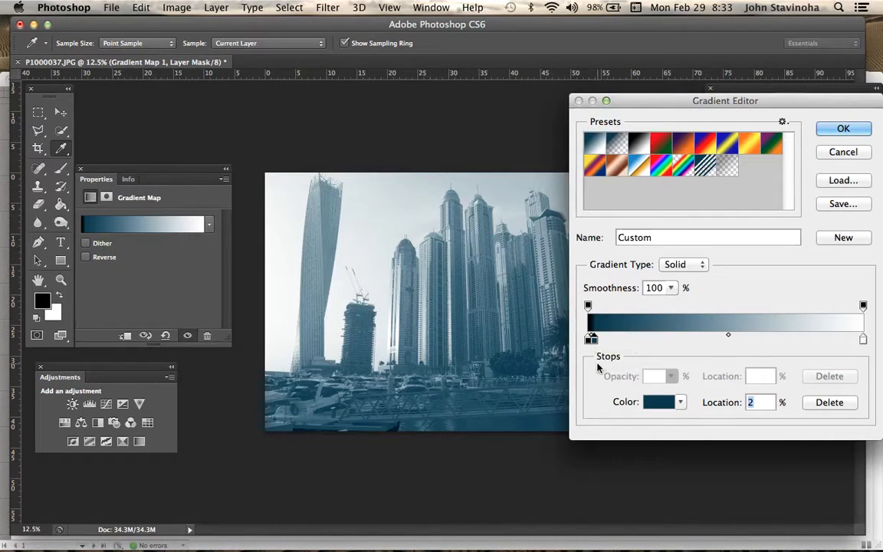
{"action": "left_click_drag", "start_coordinate": [594, 342], "coordinate": [611, 343]}
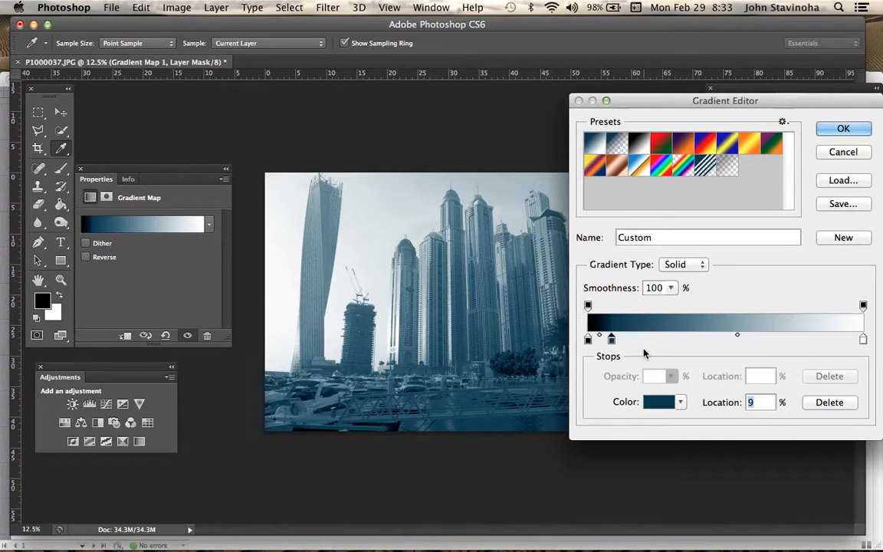
{"action": "left_click", "coordinate": [635, 342]}
{"action": "left_click", "coordinate": [654, 341]}
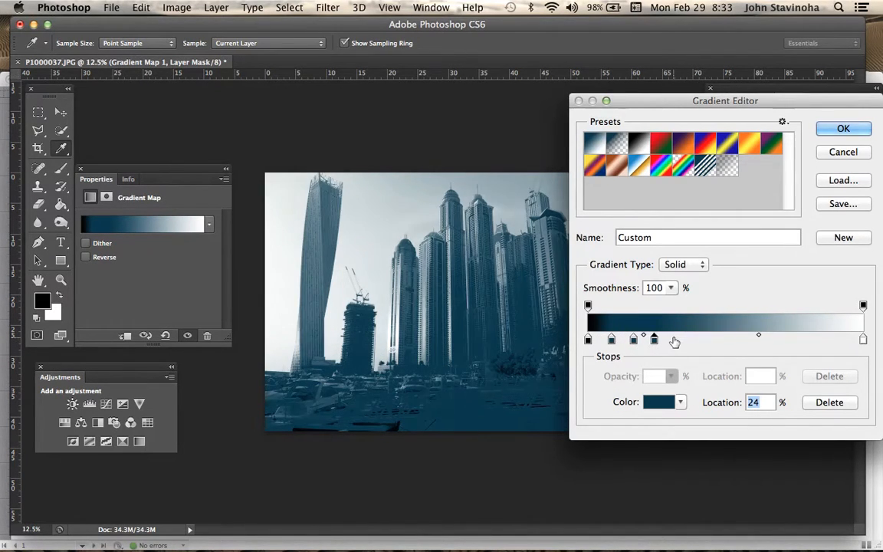
{"action": "left_click_drag", "start_coordinate": [655, 342], "coordinate": [675, 341]}
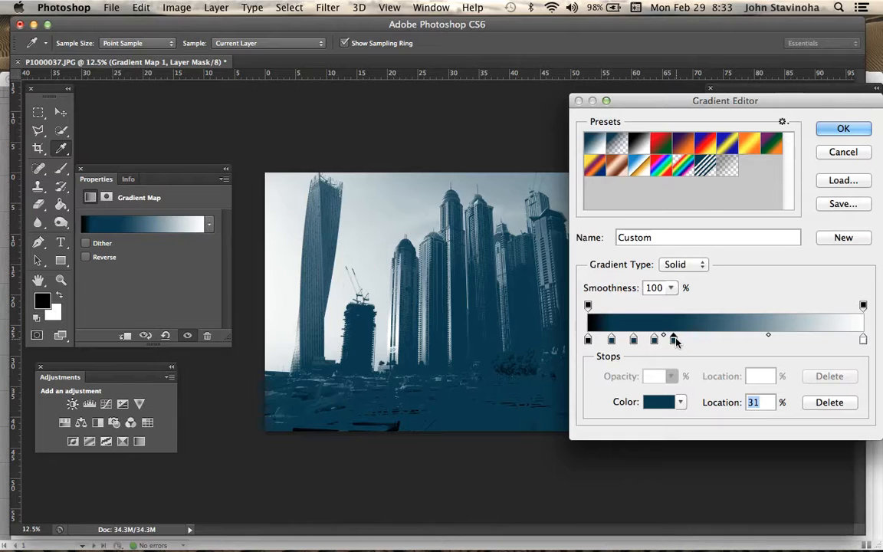
- Remove the four added blue color stops from the gradient, one after another
{"action": "left_click_drag", "start_coordinate": [673, 341], "coordinate": [677, 415]}
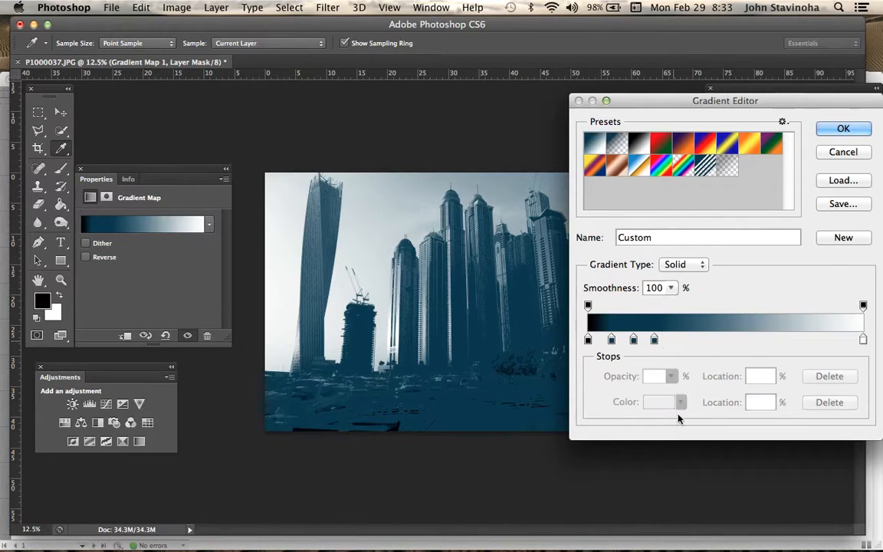
{"action": "left_click_drag", "start_coordinate": [653, 340], "coordinate": [654, 370]}
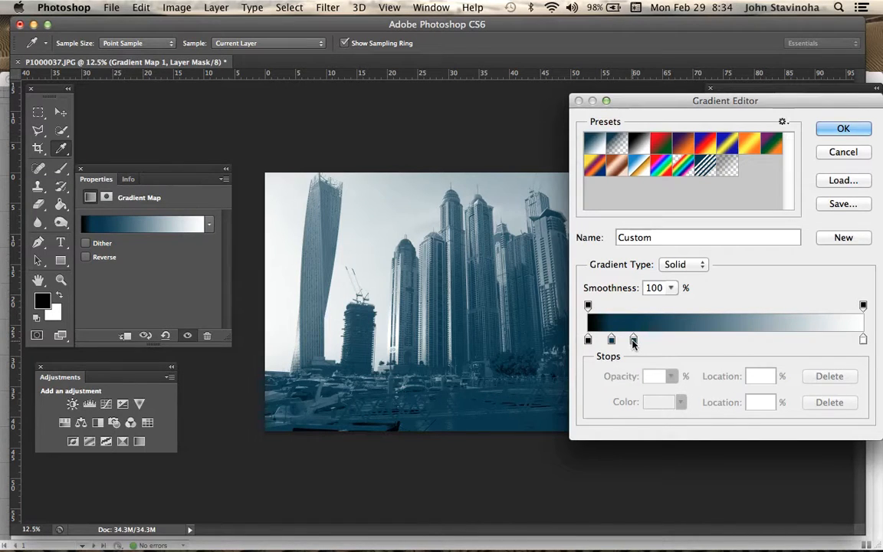
{"action": "left_click_drag", "start_coordinate": [633, 341], "coordinate": [632, 441]}
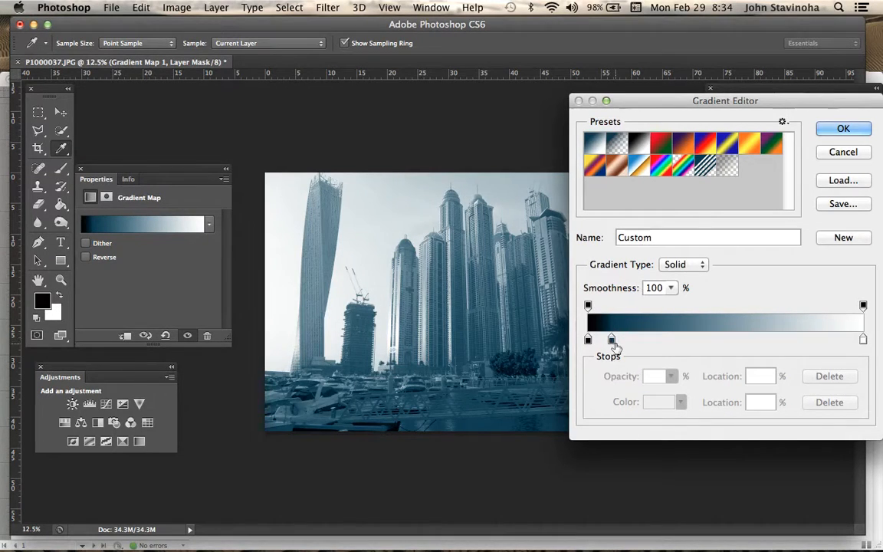
{"action": "left_click_drag", "start_coordinate": [611, 341], "coordinate": [631, 441]}
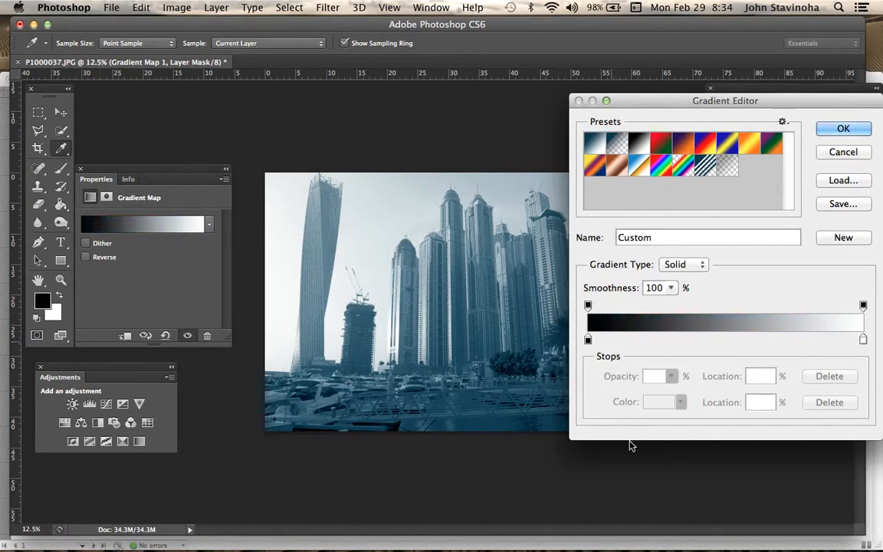
- Open the color of the gradient's black stop and change it to the dark navy blue #000033
{"action": "left_click", "coordinate": [588, 340]}
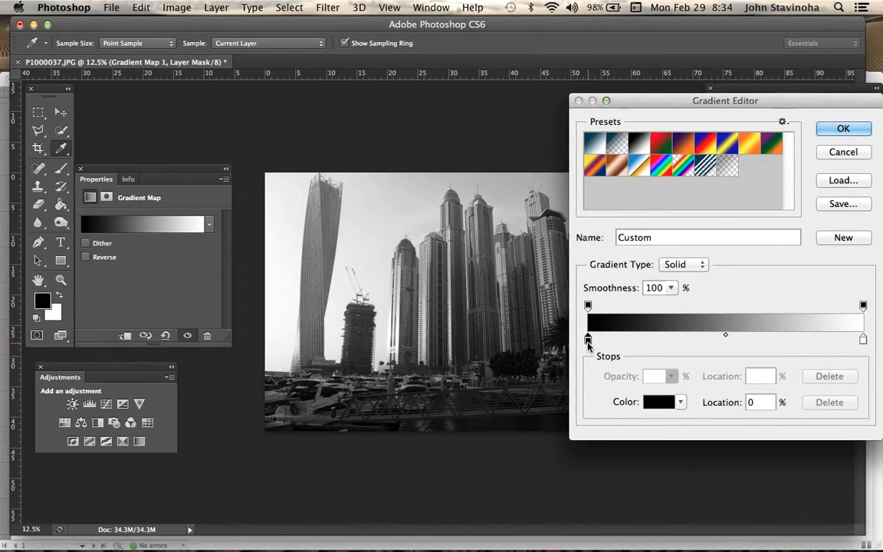
{"action": "double_click", "coordinate": [587, 339]}
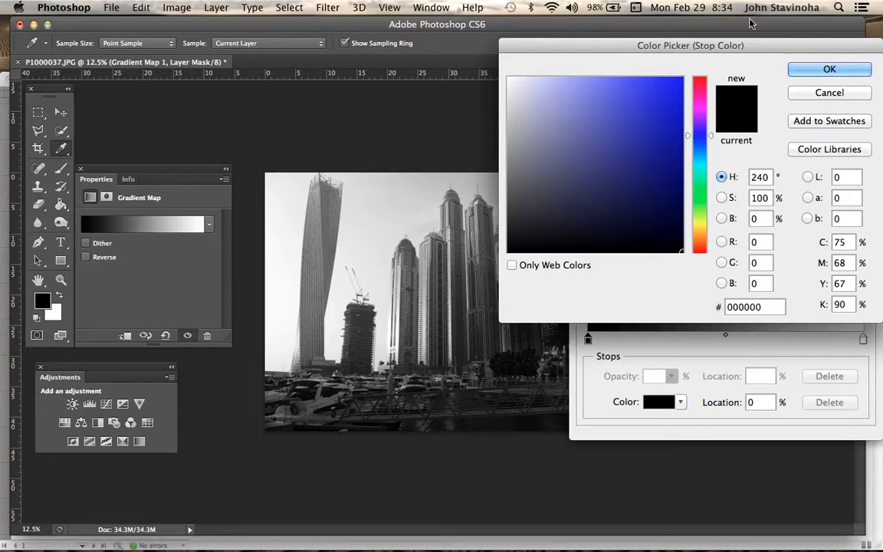
{"action": "left_click_drag", "start_coordinate": [753, 44], "coordinate": [824, 188]}
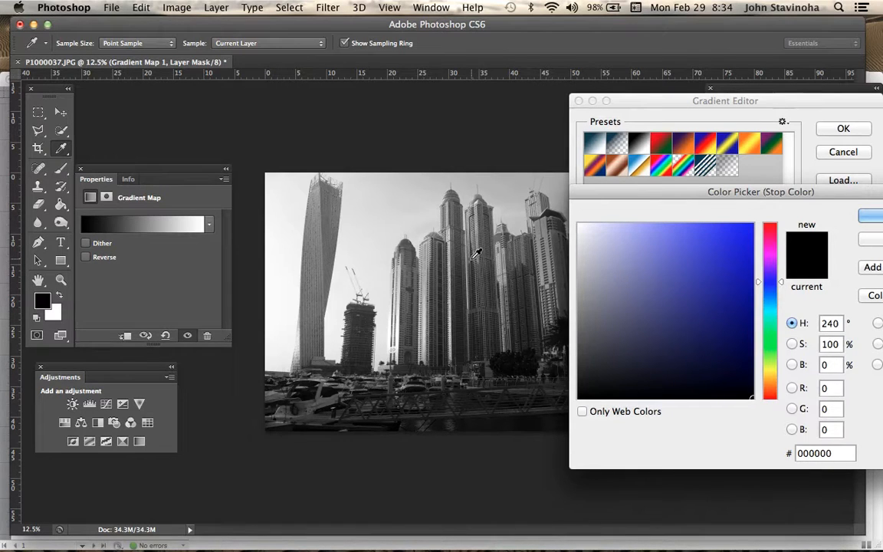
{"action": "left_click", "coordinate": [714, 405]}
{"action": "mouse_move", "coordinate": [705, 302]}
{"action": "left_mouse_down"}
{"action": "mouse_move", "coordinate": [693, 356]}
{"action": "mouse_move", "coordinate": [712, 400]}
{"action": "left_mouse_up"}
{"action": "left_click", "coordinate": [714, 345]}
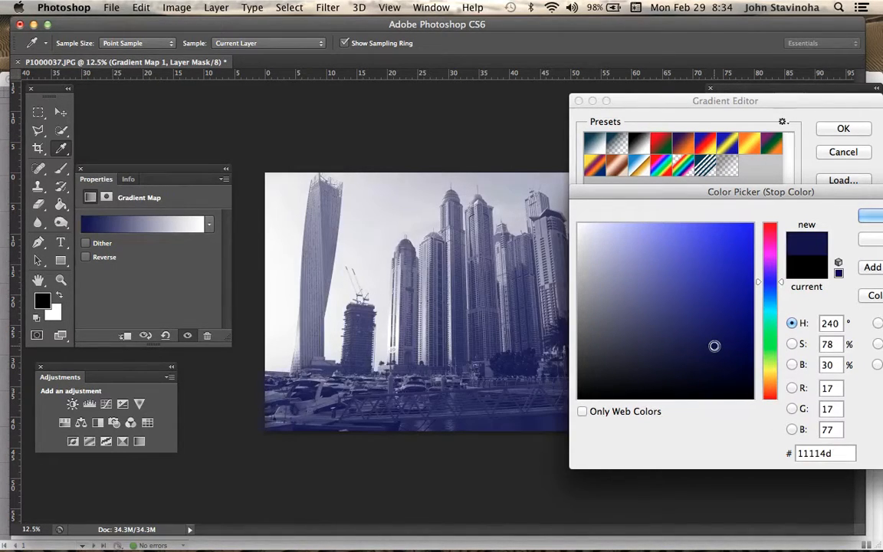
{"action": "mouse_move", "coordinate": [742, 356]}
{"action": "left_mouse_down"}
{"action": "mouse_move", "coordinate": [744, 387]}
{"action": "mouse_move", "coordinate": [757, 369]}
{"action": "left_mouse_up"}
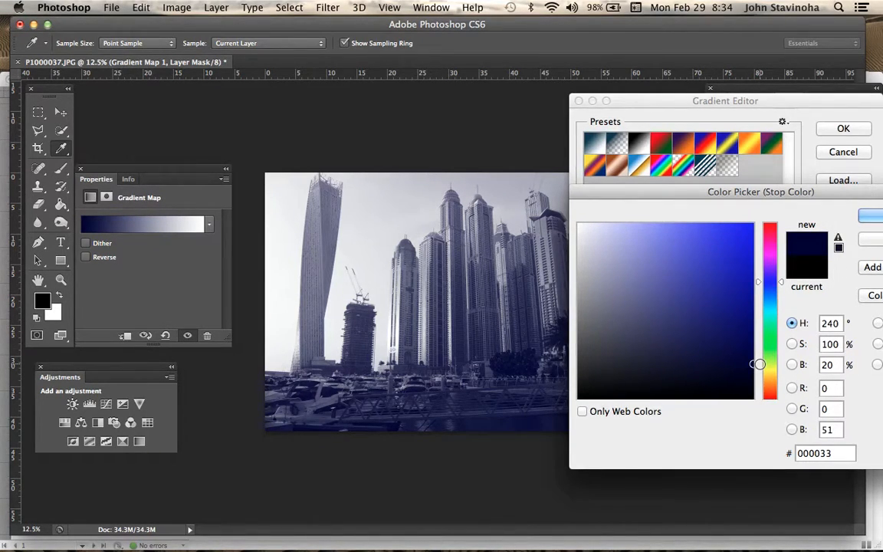
- Try lighter blue shades for the gradient's dark stop, ending on the muted blue #6b6ba8
{"action": "left_click", "coordinate": [628, 244]}
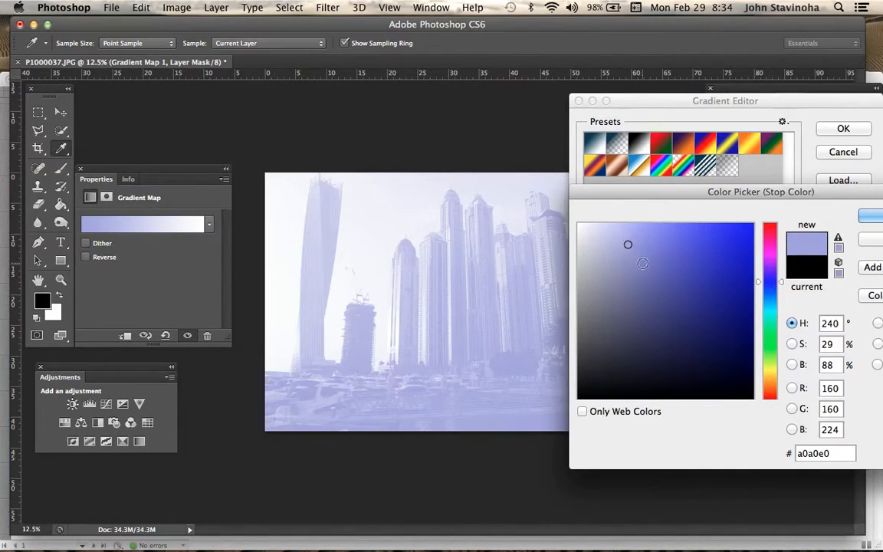
{"action": "left_click", "coordinate": [642, 263]}
{"action": "left_click", "coordinate": [641, 283]}
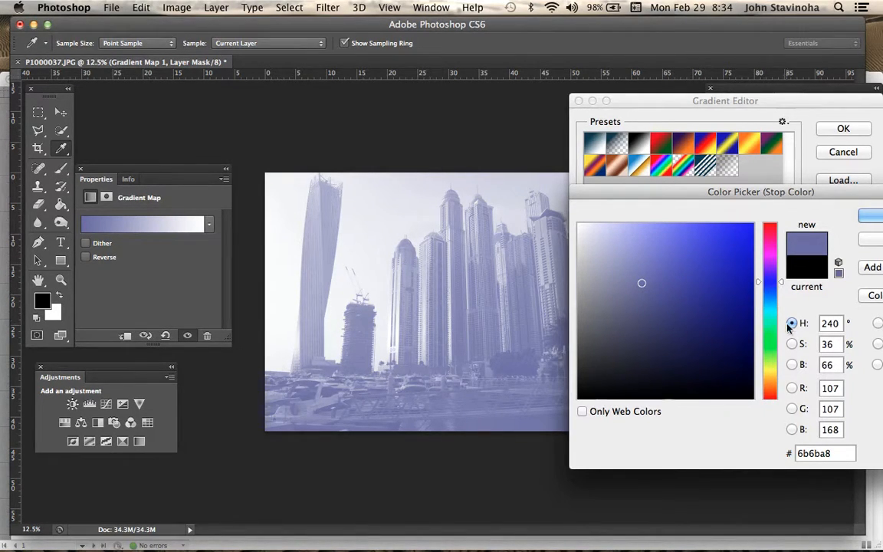
- Try pink and violet hues for the dark stop, ending on the dark purple #1e163e
{"action": "left_click", "coordinate": [774, 245]}
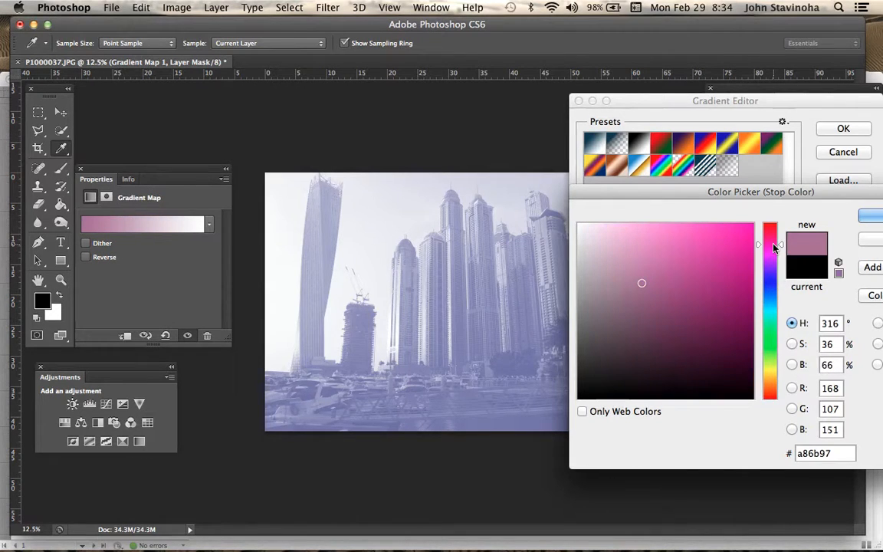
{"action": "left_click", "coordinate": [770, 275]}
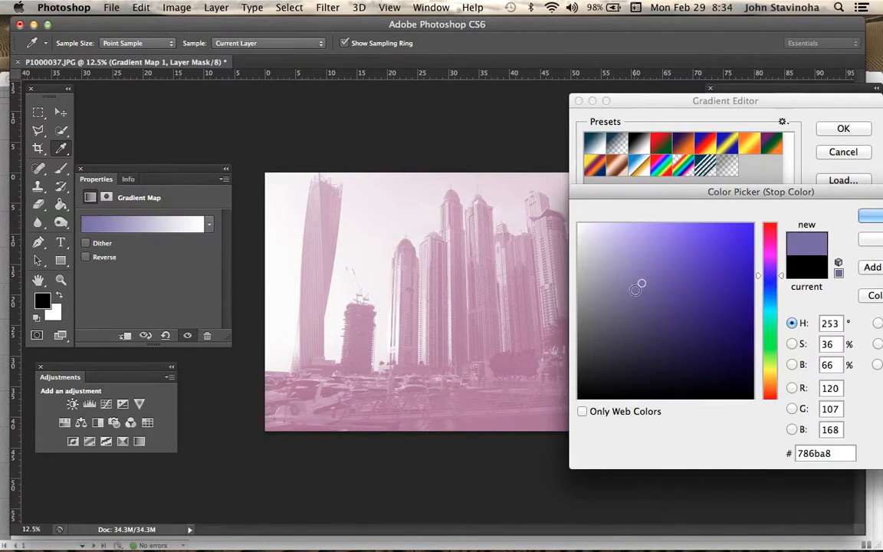
{"action": "left_click", "coordinate": [663, 337]}
{"action": "left_click_drag", "start_coordinate": [663, 337], "coordinate": [692, 357]}
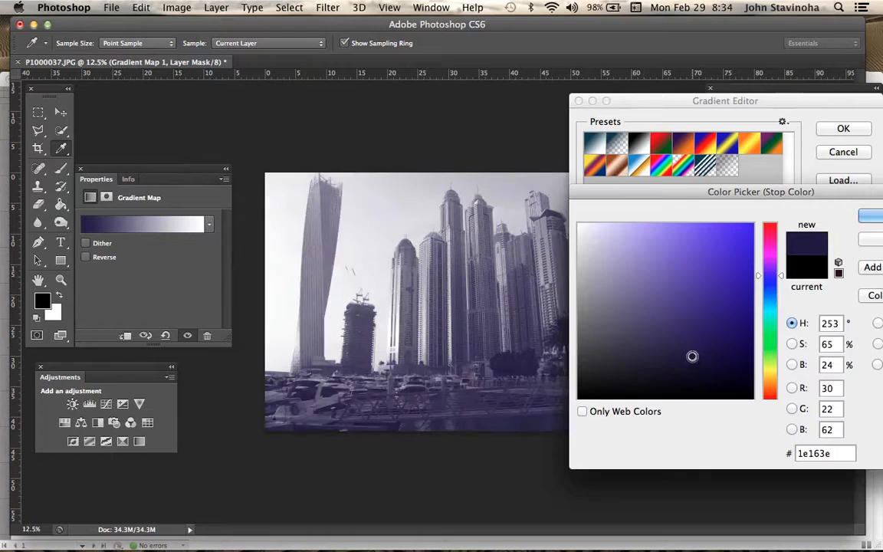
- Shift the dark stop's hue through blue, teal and green to red at 353°, and pick the dark red #5a050f
{"action": "left_click", "coordinate": [769, 300]}
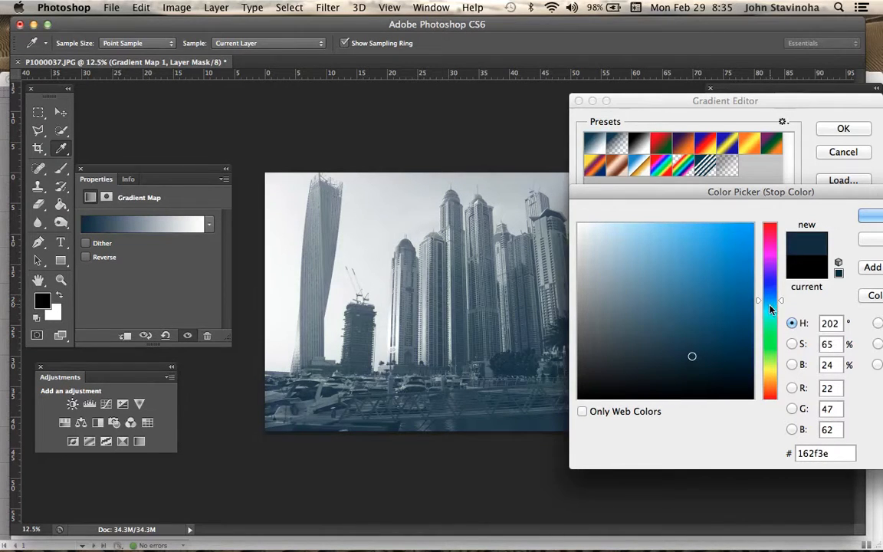
{"action": "left_click", "coordinate": [770, 315]}
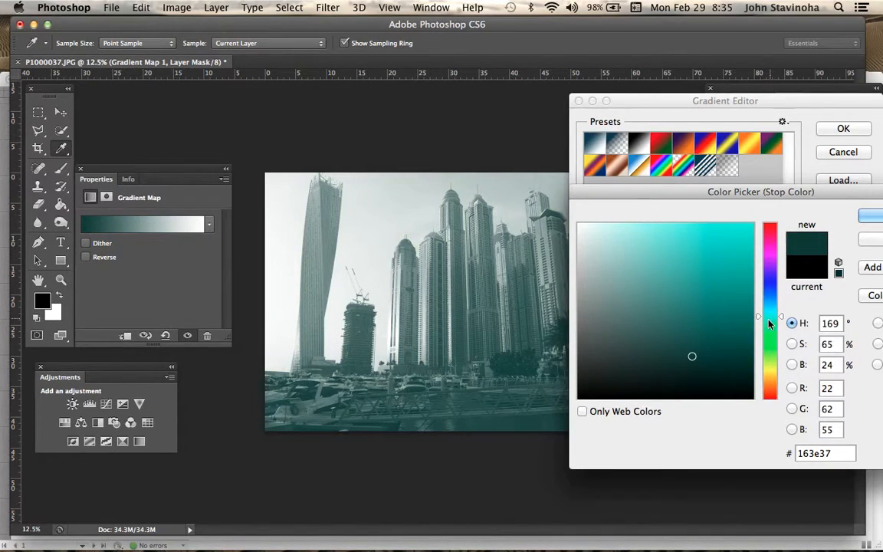
{"action": "left_click", "coordinate": [771, 335]}
{"action": "left_click_drag", "start_coordinate": [770, 353], "coordinate": [770, 395]}
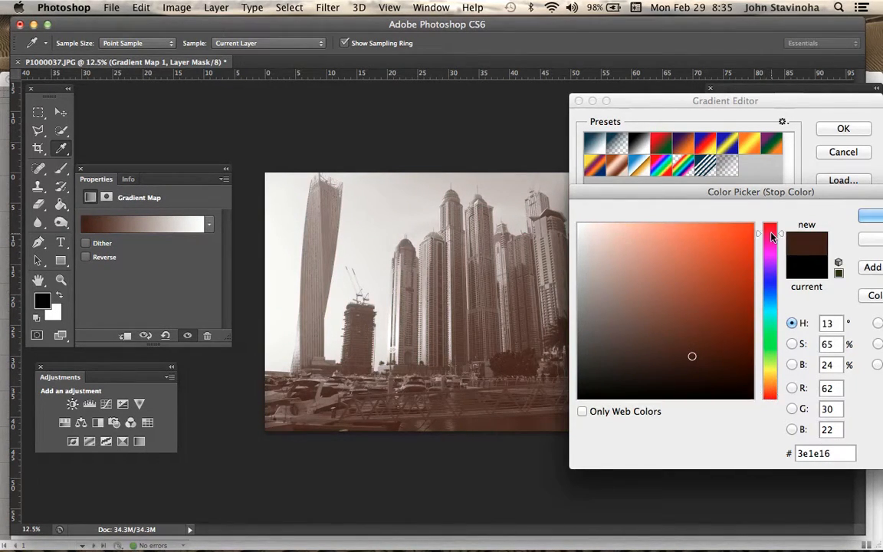
{"action": "left_click_drag", "start_coordinate": [769, 234], "coordinate": [772, 229]}
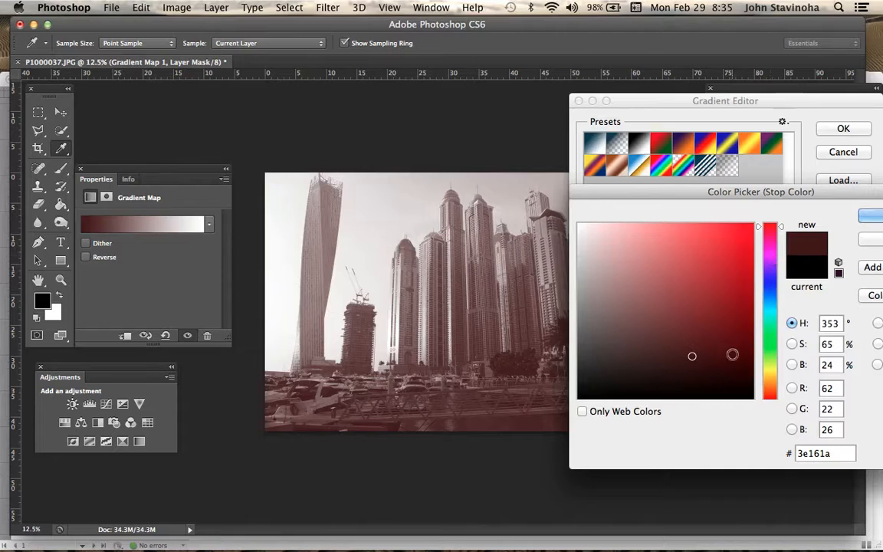
{"action": "left_click", "coordinate": [740, 341]}
{"action": "left_click_drag", "start_coordinate": [739, 341], "coordinate": [743, 337]}
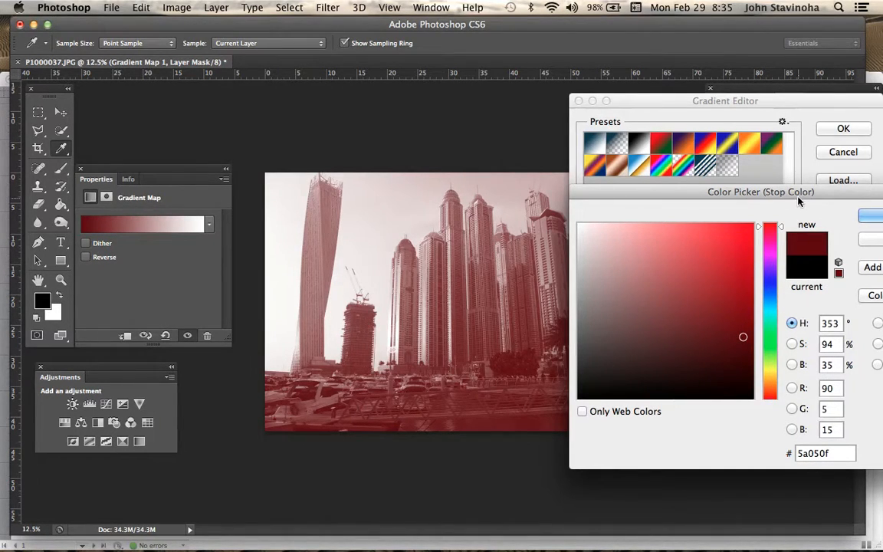
- Try neutral grays for the dark stop, from mid gray #7c7c7c to light gray #e0e0e0 and near-black #1a1a1a
{"action": "mouse_move", "coordinate": [799, 194]}
{"action": "left_mouse_down"}
{"action": "mouse_move", "coordinate": [779, 191]}
{"action": "mouse_move", "coordinate": [789, 191]}
{"action": "left_mouse_up"}
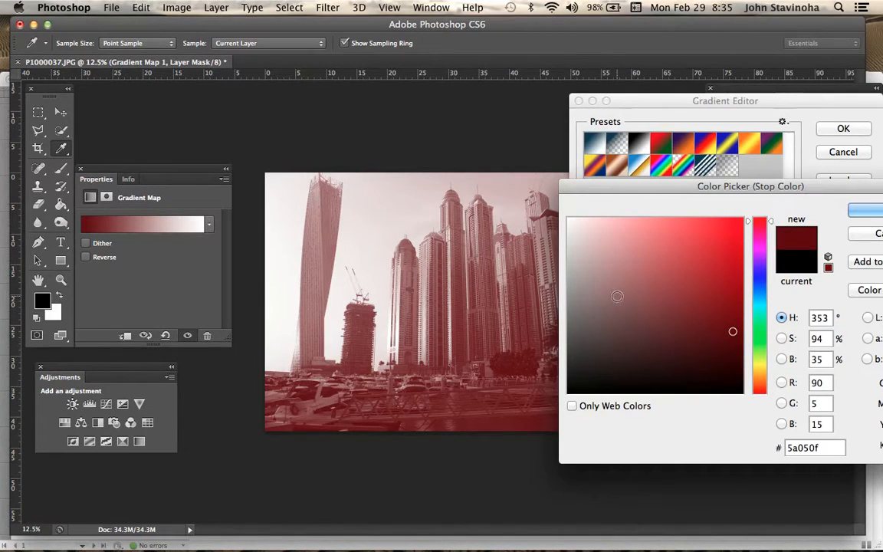
{"action": "left_click_drag", "start_coordinate": [594, 308], "coordinate": [554, 308]}
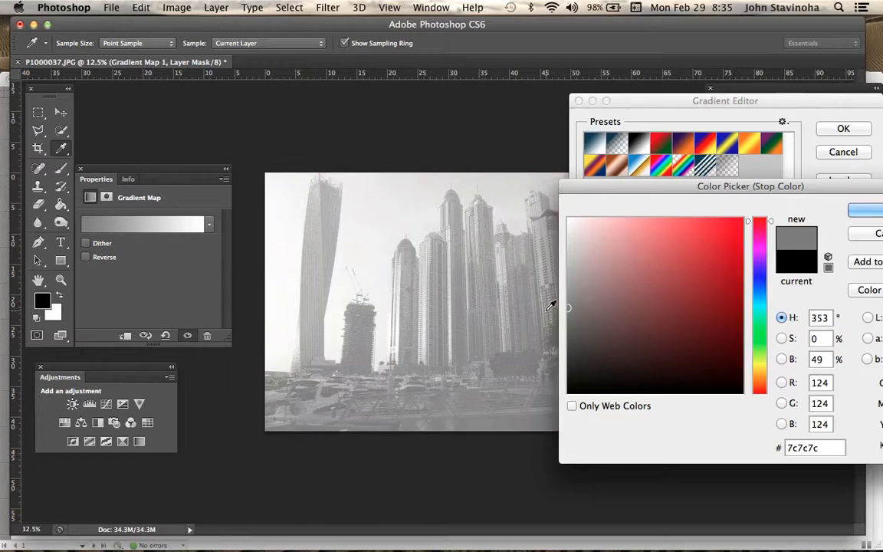
{"action": "mouse_move", "coordinate": [568, 351]}
{"action": "left_mouse_down"}
{"action": "mouse_move", "coordinate": [578, 346]}
{"action": "mouse_move", "coordinate": [568, 351]}
{"action": "mouse_move", "coordinate": [568, 377]}
{"action": "left_mouse_up"}
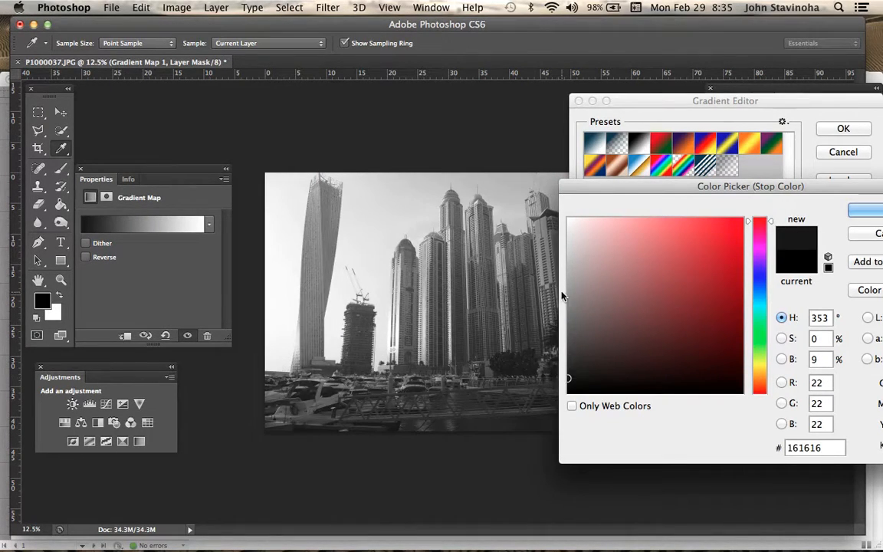
{"action": "left_click_drag", "start_coordinate": [568, 232], "coordinate": [554, 238]}
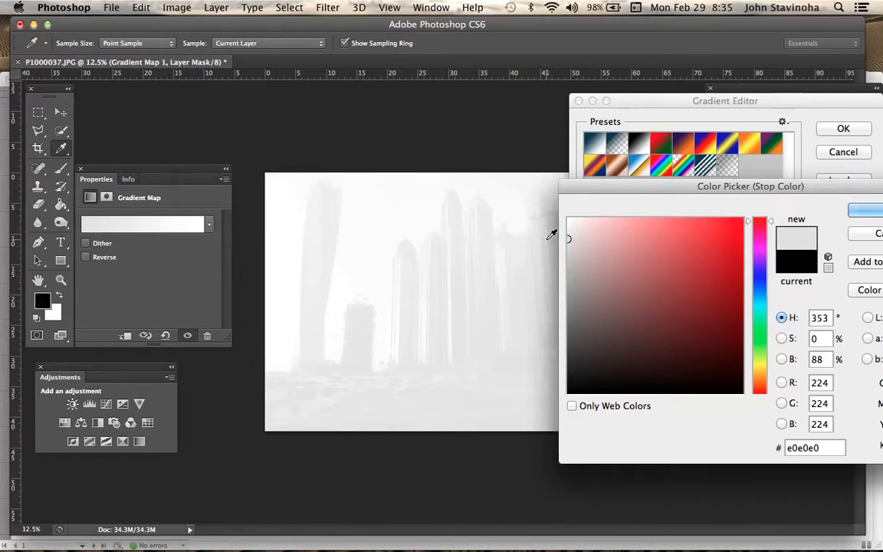
{"action": "mouse_move", "coordinate": [584, 359]}
{"action": "left_mouse_down"}
{"action": "mouse_move", "coordinate": [583, 370]}
{"action": "mouse_move", "coordinate": [557, 383]}
{"action": "mouse_move", "coordinate": [562, 348]}
{"action": "mouse_move", "coordinate": [540, 322]}
{"action": "mouse_move", "coordinate": [521, 322]}
{"action": "mouse_move", "coordinate": [558, 377]}
{"action": "left_mouse_up"}
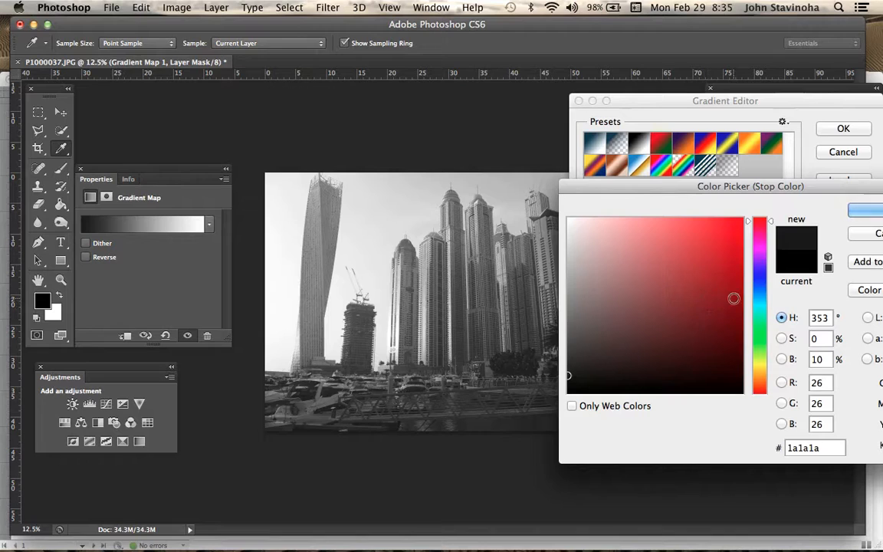
- Set the dark stop's color to the deep red #69000c and accept the edited gradient
{"action": "left_click_drag", "start_coordinate": [740, 316], "coordinate": [751, 321]}
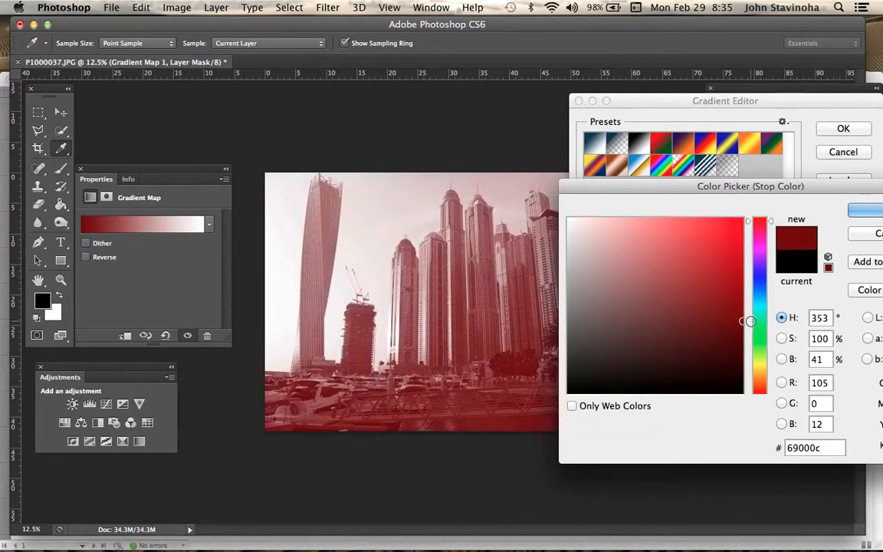
{"action": "left_click", "coordinate": [866, 213]}
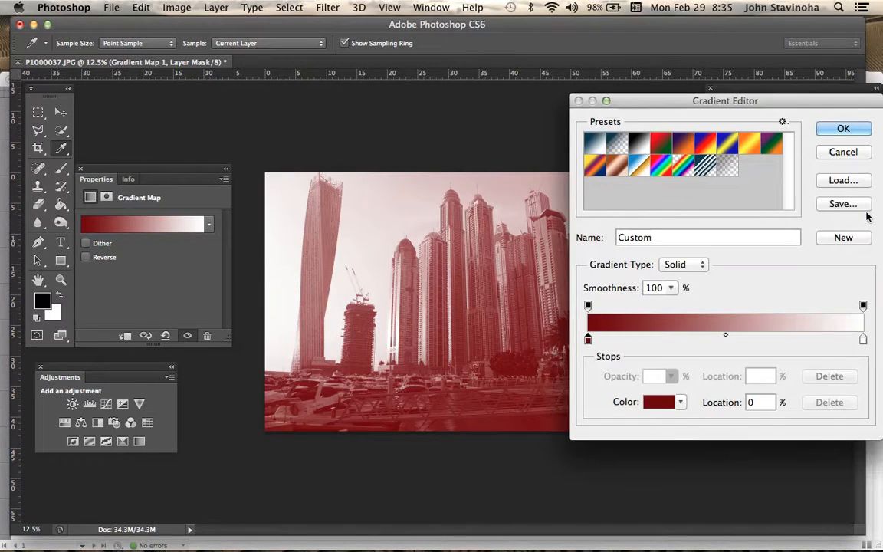
{"action": "left_click", "coordinate": [842, 129]}
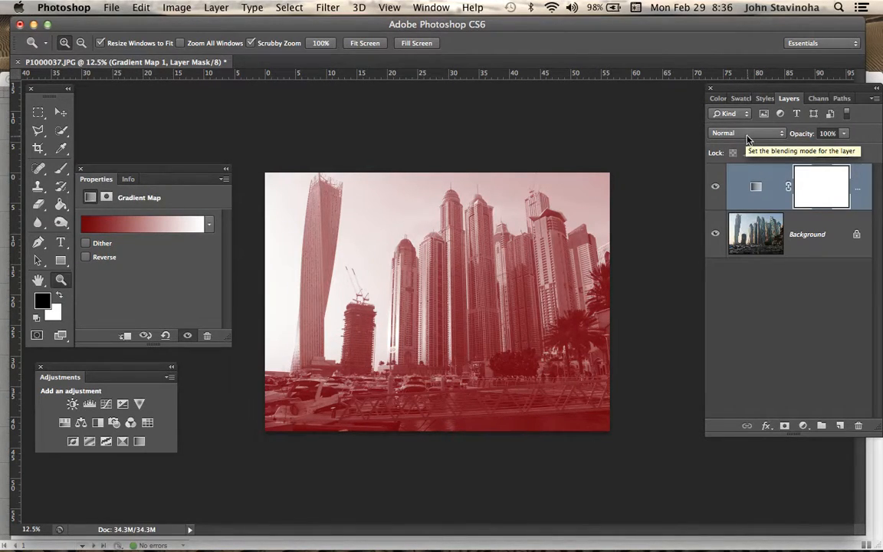
- Try the Color blending mode on the gradient map layer, followed by Hue
{"action": "left_click", "coordinate": [774, 138]}
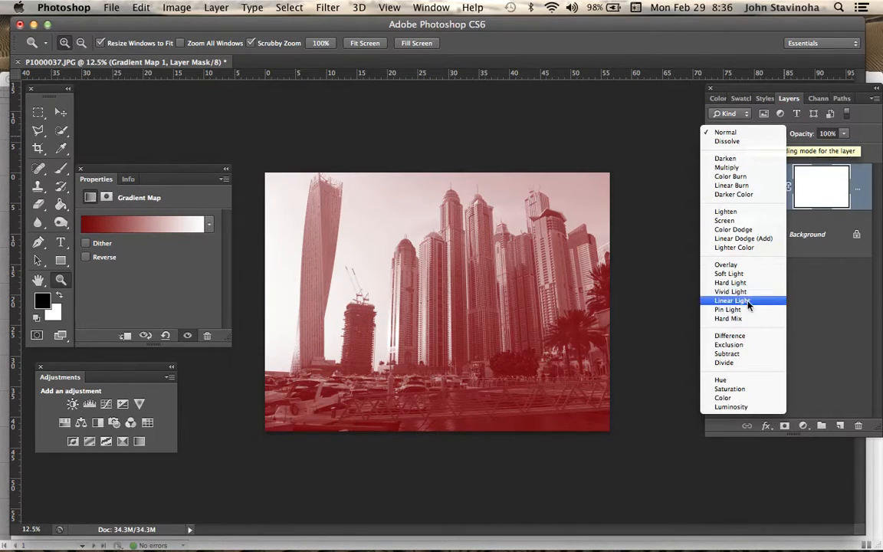
{"action": "left_click", "coordinate": [743, 399]}
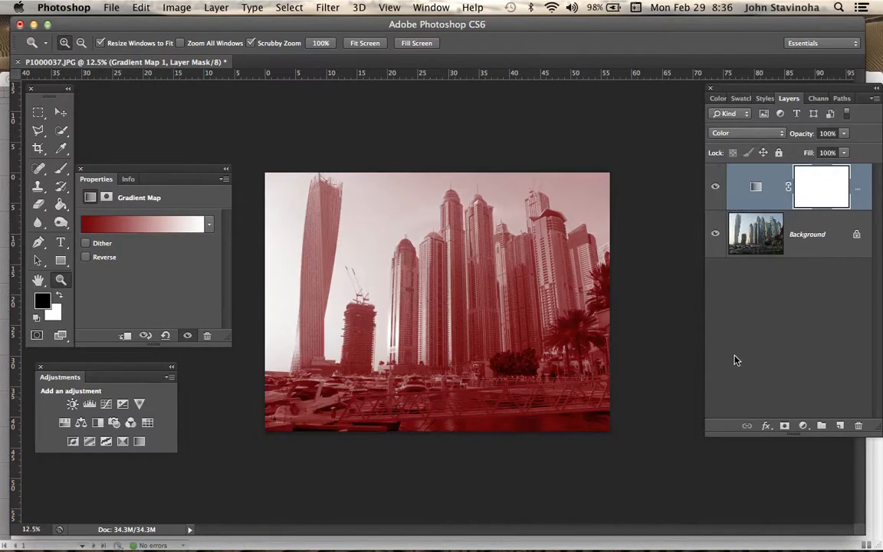
{"action": "left_click", "coordinate": [751, 136]}
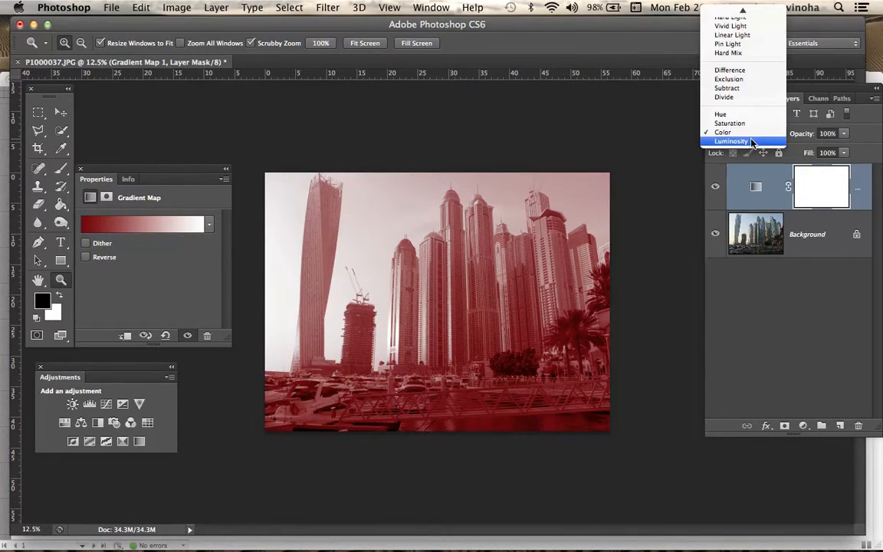
{"action": "left_click", "coordinate": [749, 115]}
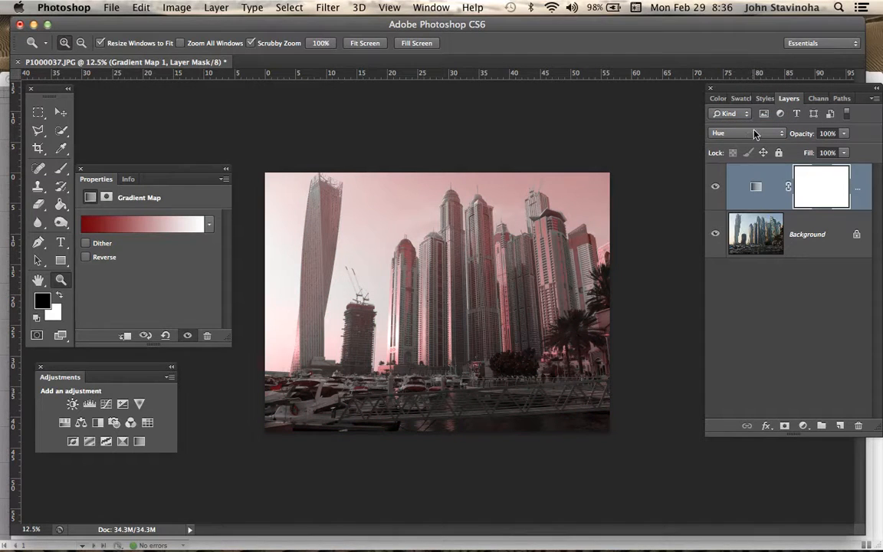
- Try the Difference blending mode on the gradient map layer, followed by Soft Light
{"action": "left_click", "coordinate": [757, 133]}
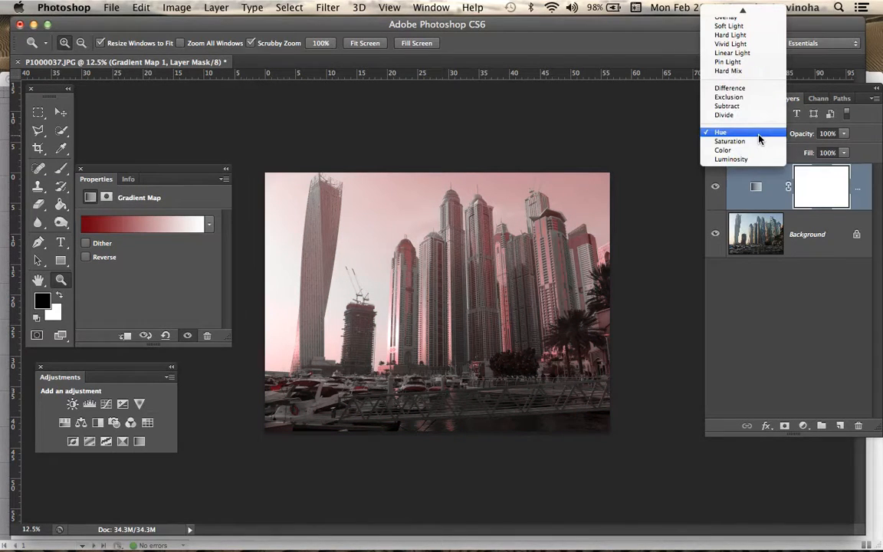
{"action": "left_click", "coordinate": [750, 88]}
{"action": "left_click", "coordinate": [755, 134]}
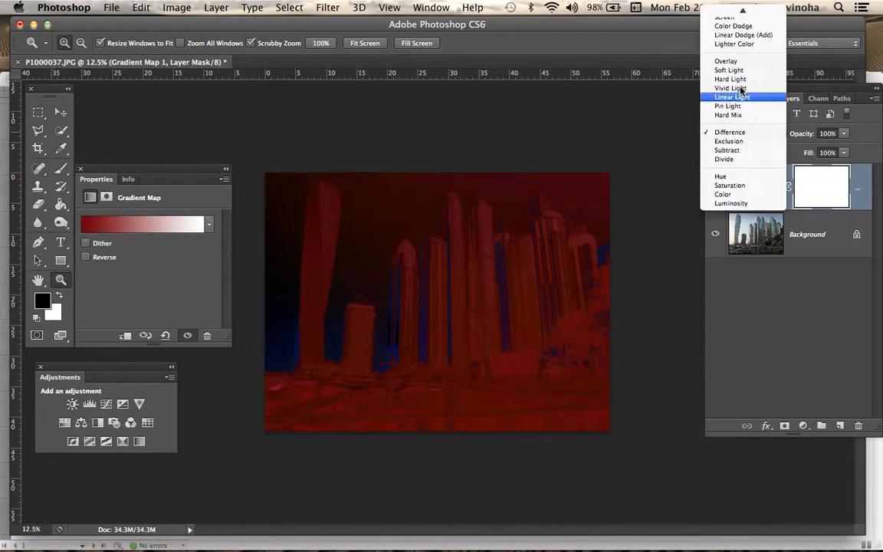
{"action": "left_click", "coordinate": [741, 76]}
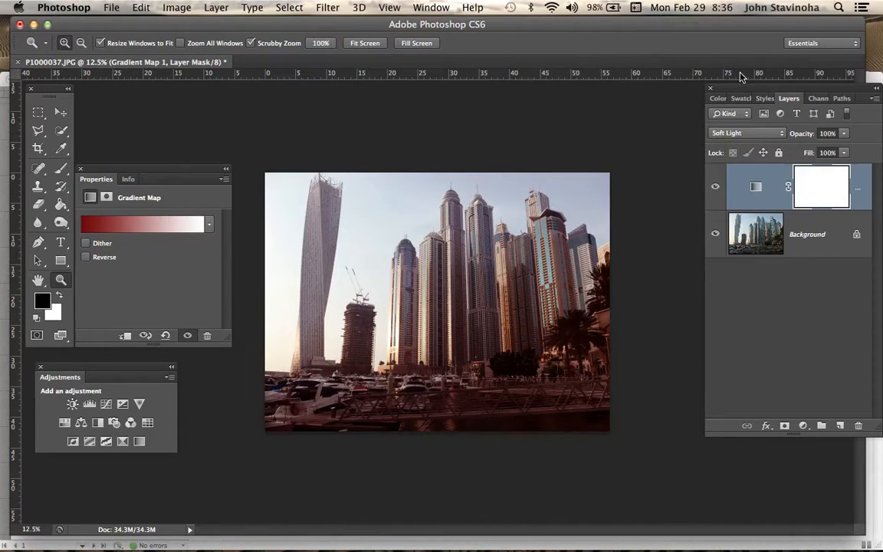
- Compare Overlay with Soft Light on the gradient map layer, and set its blending mode to Vivid Light
{"action": "left_click", "coordinate": [782, 134]}
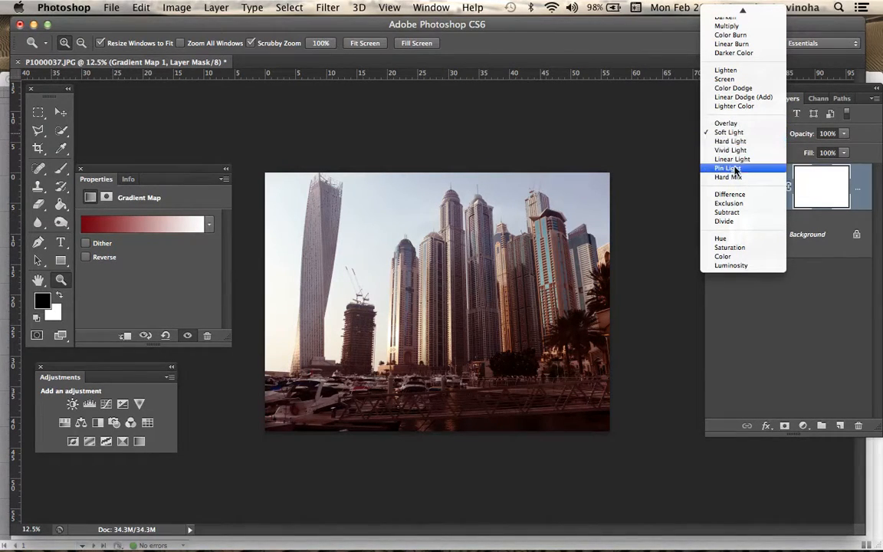
{"action": "left_click", "coordinate": [737, 125]}
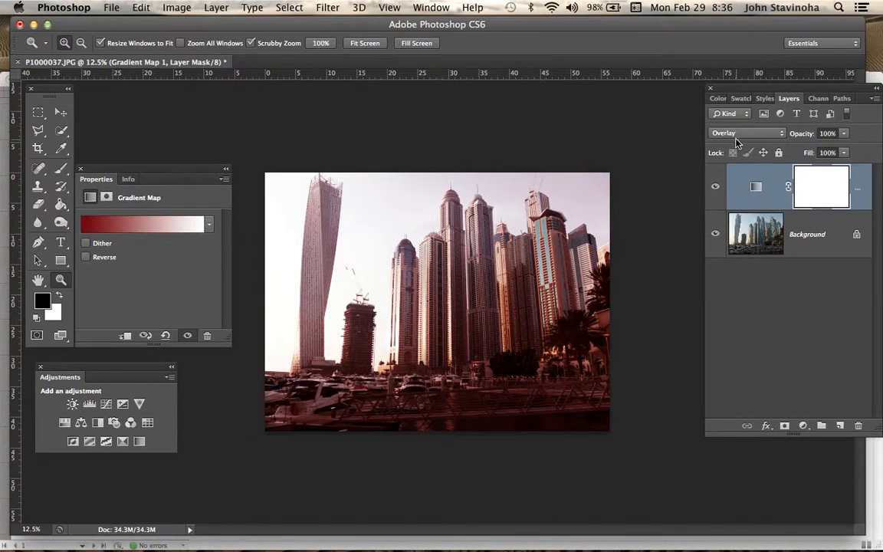
{"action": "left_click", "coordinate": [734, 136]}
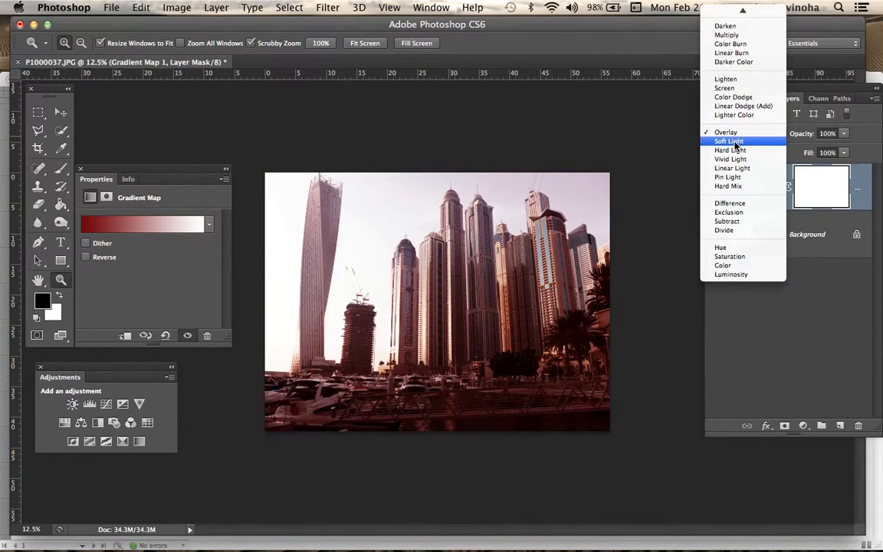
{"action": "left_click", "coordinate": [730, 142]}
{"action": "left_click", "coordinate": [734, 140]}
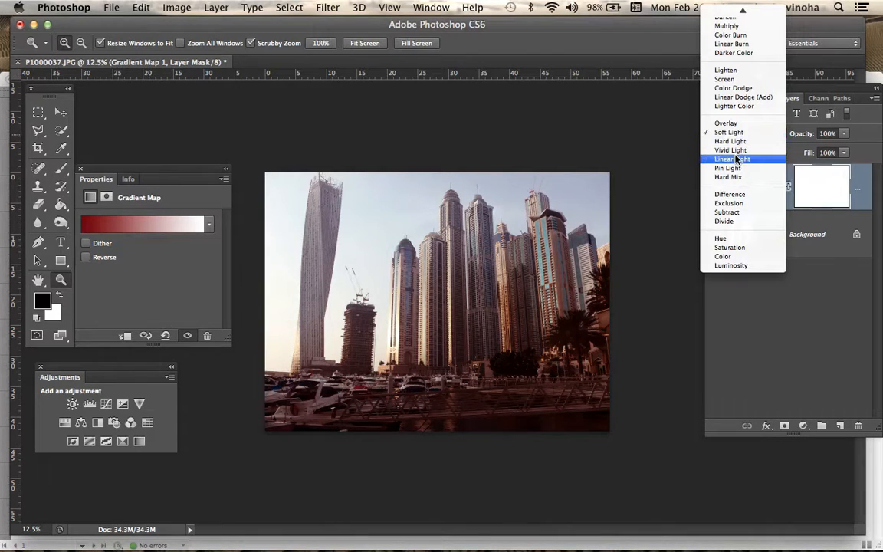
{"action": "left_click", "coordinate": [736, 152]}
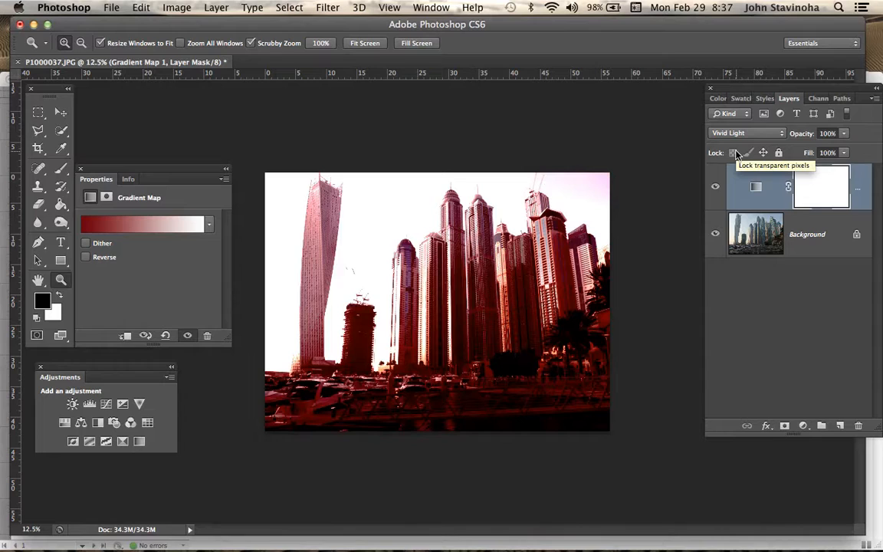
- Switch the gradient map layer's blending mode back to Normal for comparison, and reapply Vivid Light
{"action": "left_click", "coordinate": [774, 138]}
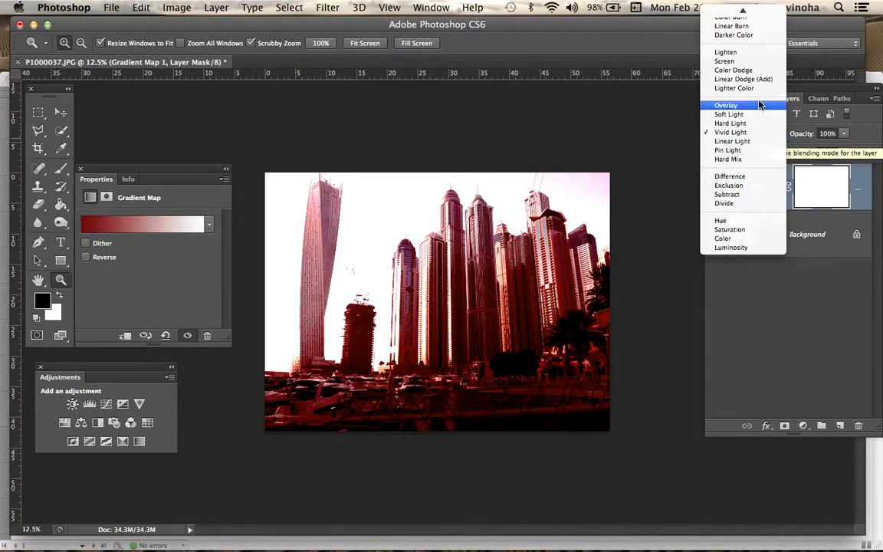
{"action": "mouse_move", "coordinate": [761, 14]}
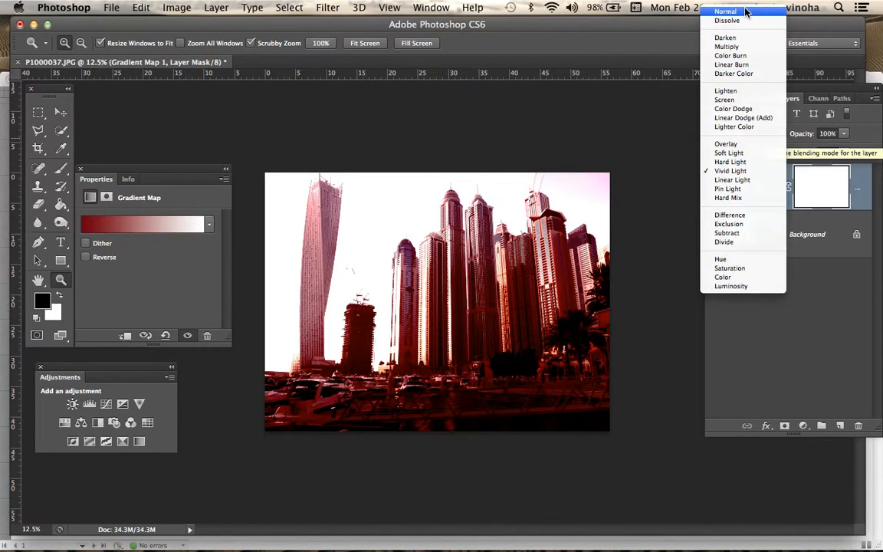
{"action": "left_click", "coordinate": [742, 12]}
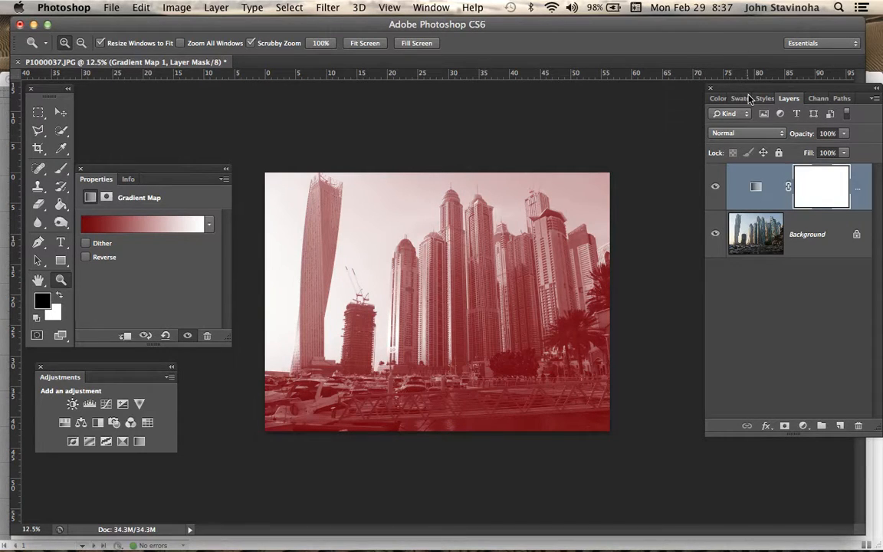
{"action": "left_click", "coordinate": [757, 134]}
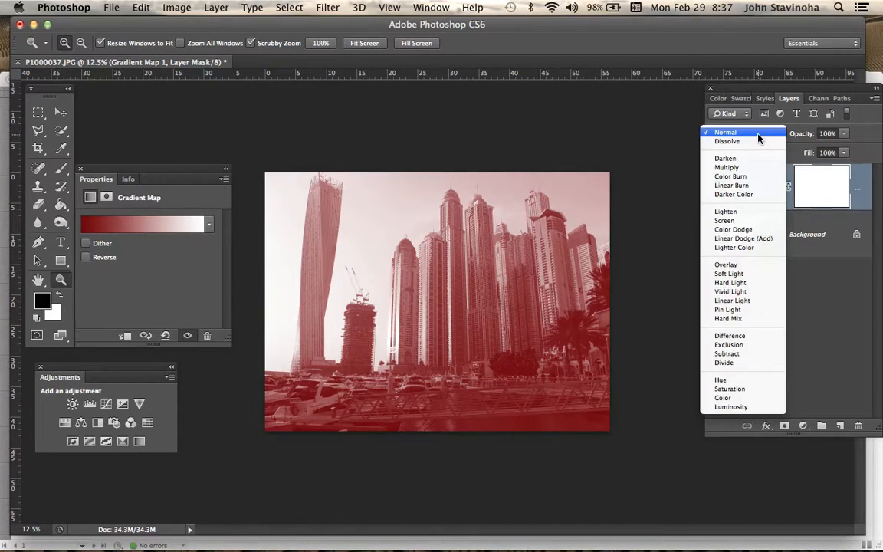
{"action": "left_click", "coordinate": [735, 292]}
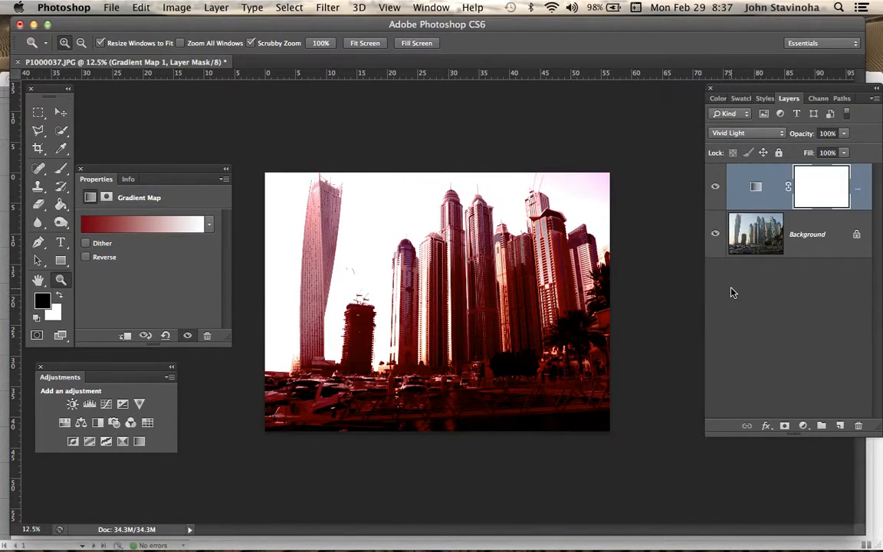
- Set the gradient map layer's blending mode to Normal and duplicate the layer
{"action": "left_click", "coordinate": [753, 140]}
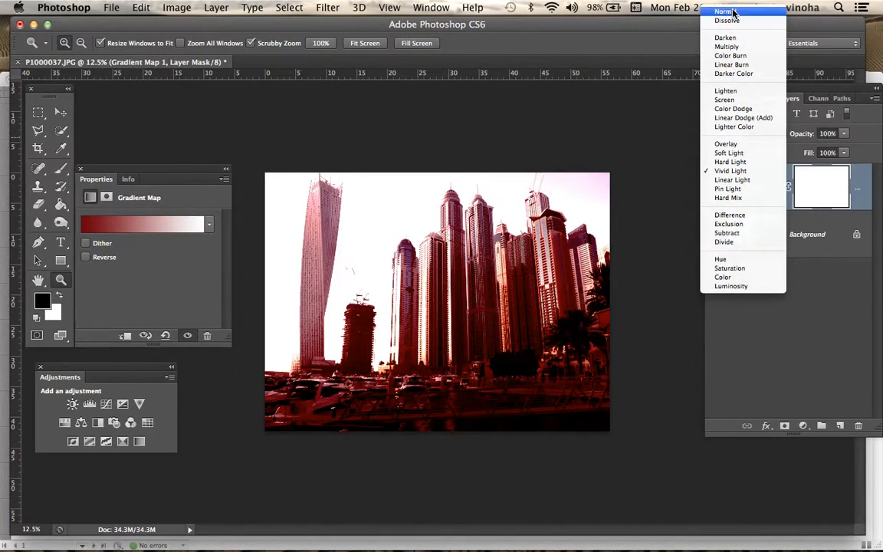
{"action": "left_click", "coordinate": [732, 12]}
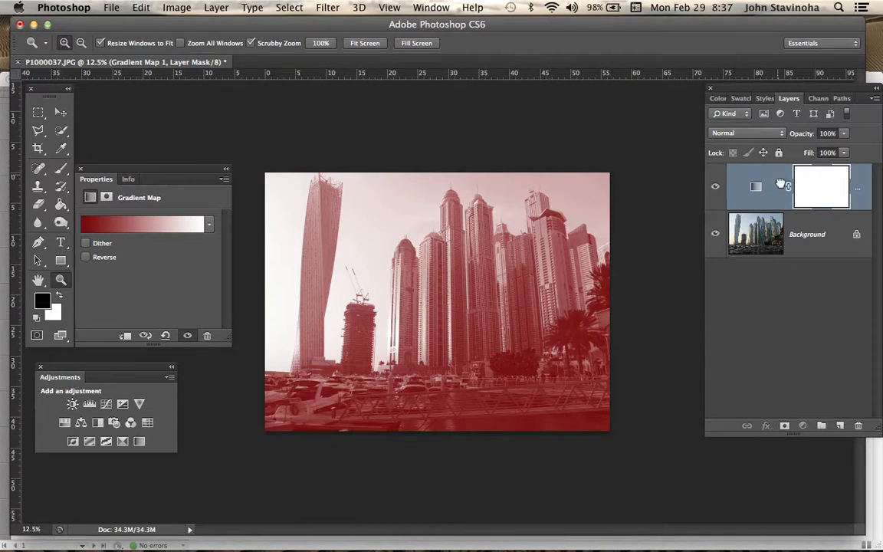
{"action": "left_click_drag", "start_coordinate": [776, 178], "coordinate": [840, 425]}
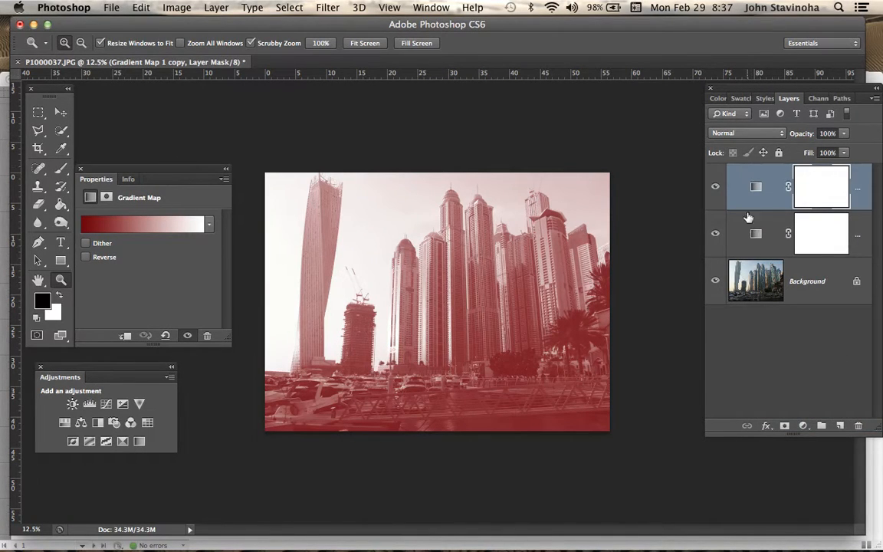
- Set the lower gradient map layer's blending mode to Vivid Light
{"action": "left_click", "coordinate": [780, 247]}
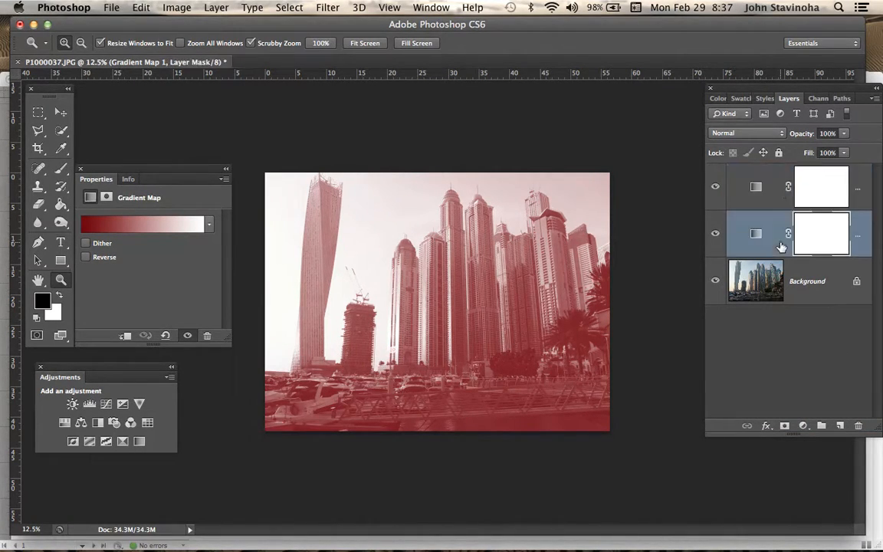
{"action": "left_click", "coordinate": [757, 143]}
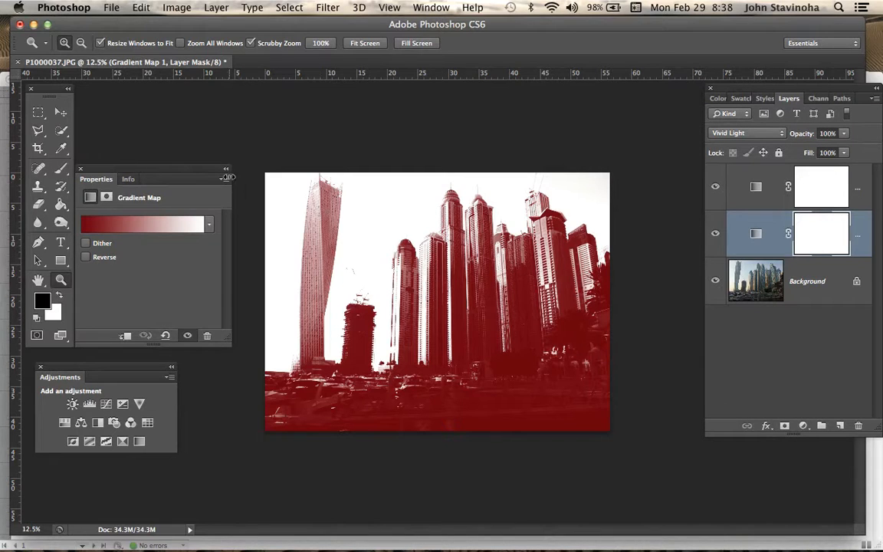
- Select the sky with the Magic Wand at tolerance 20 and fill it with black on the lower gradient map layer's mask
{"action": "left_click", "coordinate": [62, 132]}
{"action": "right_click", "coordinate": [63, 135]}
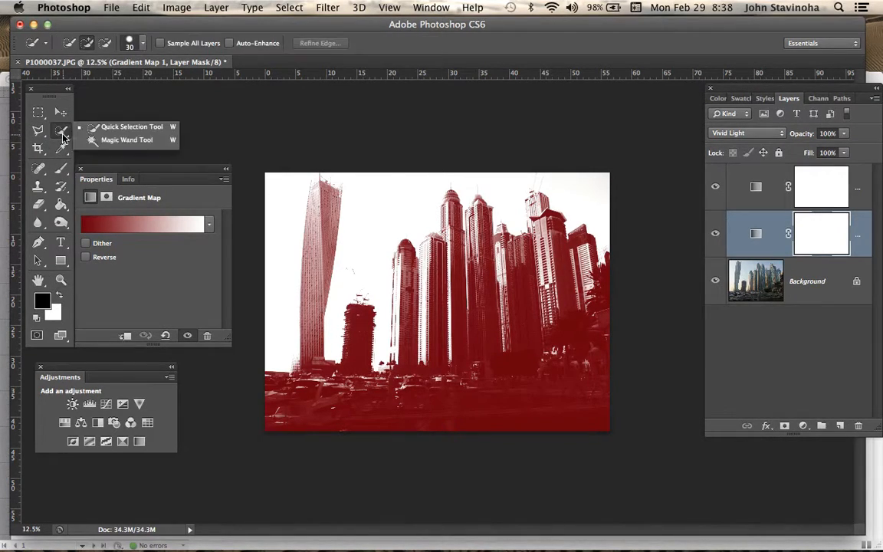
{"action": "left_click", "coordinate": [122, 140]}
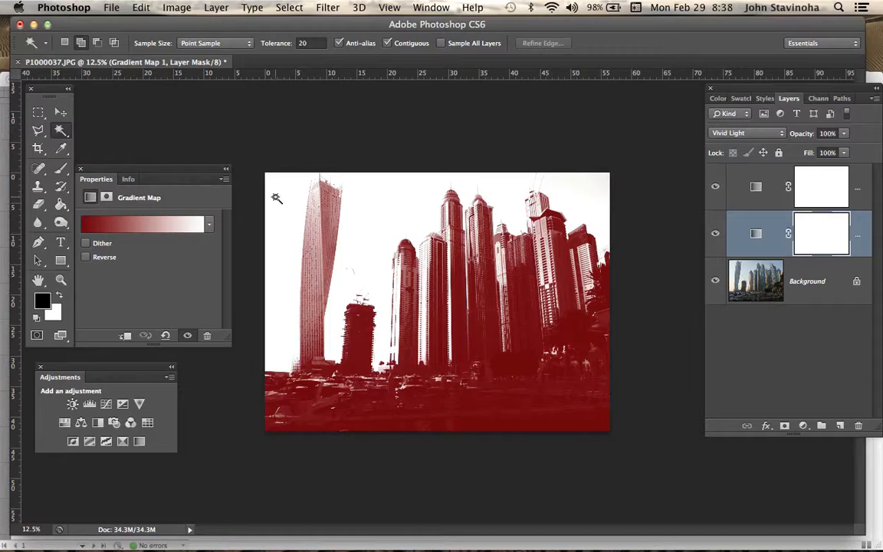
{"action": "left_click", "coordinate": [282, 203]}
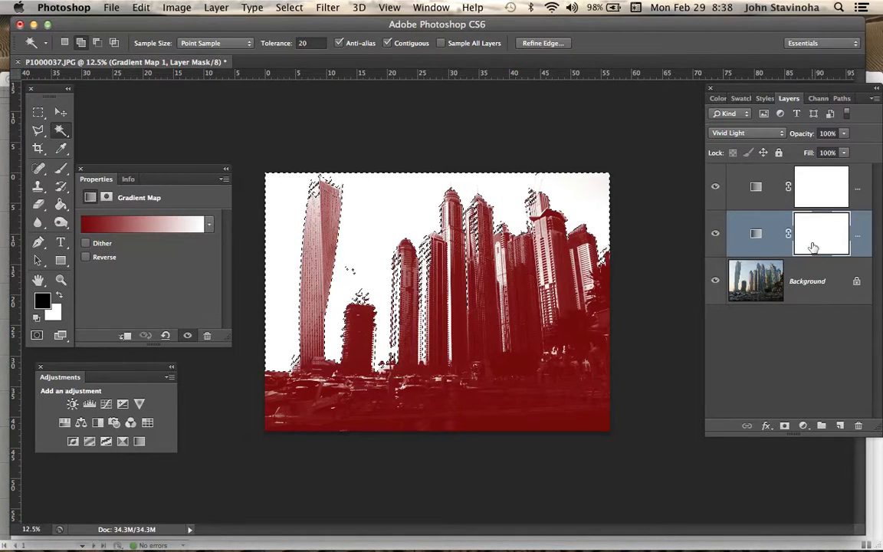
{"action": "left_click", "coordinate": [59, 204]}
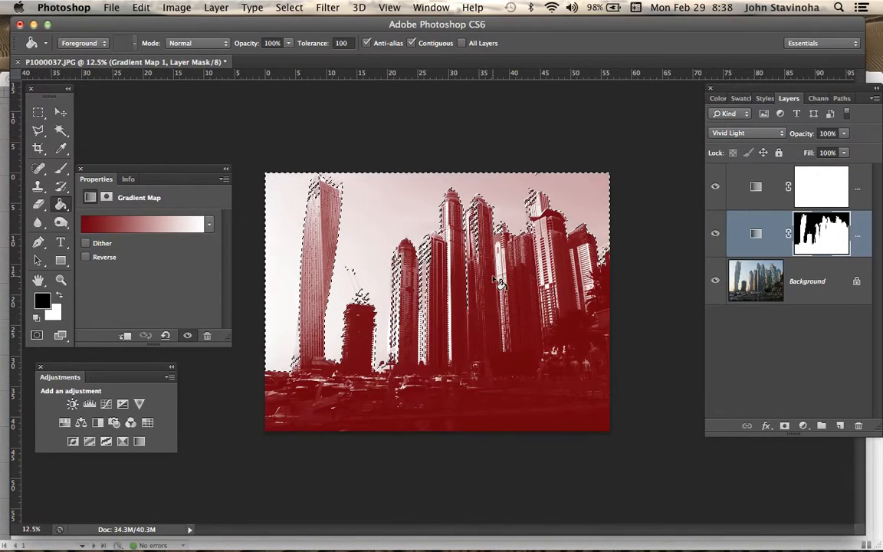
{"action": "left_click", "coordinate": [506, 283]}
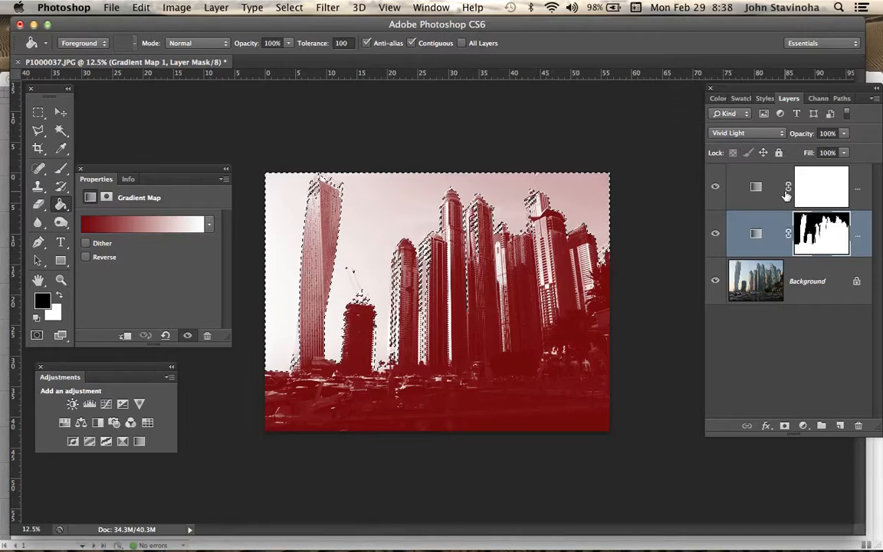
- Hide the lower gradient map layer and clear the sky selection
{"action": "left_click", "coordinate": [797, 197]}
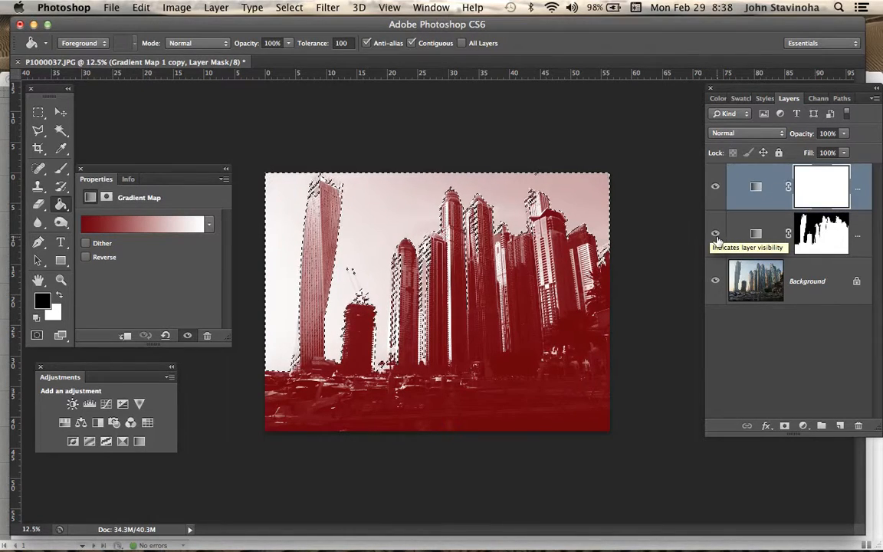
{"action": "left_click", "coordinate": [715, 234]}
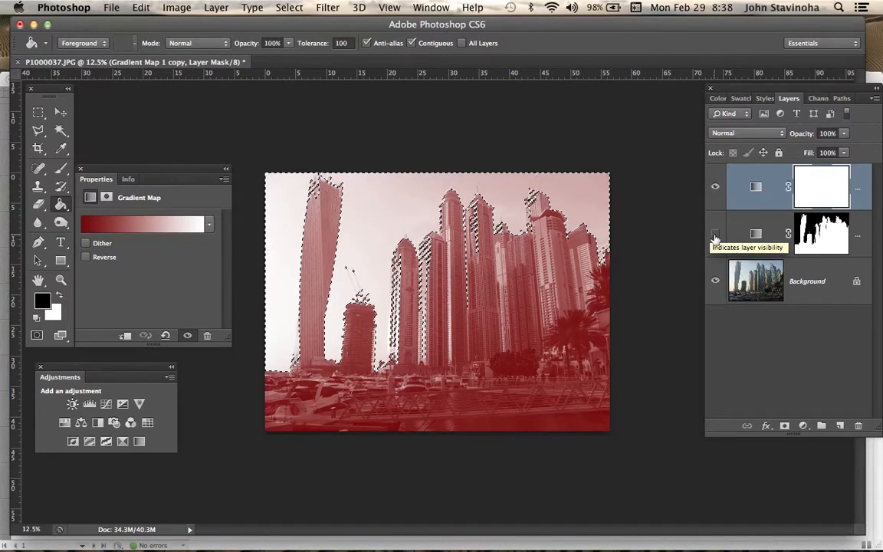
{"action": "key", "text": "ctrl+d"}
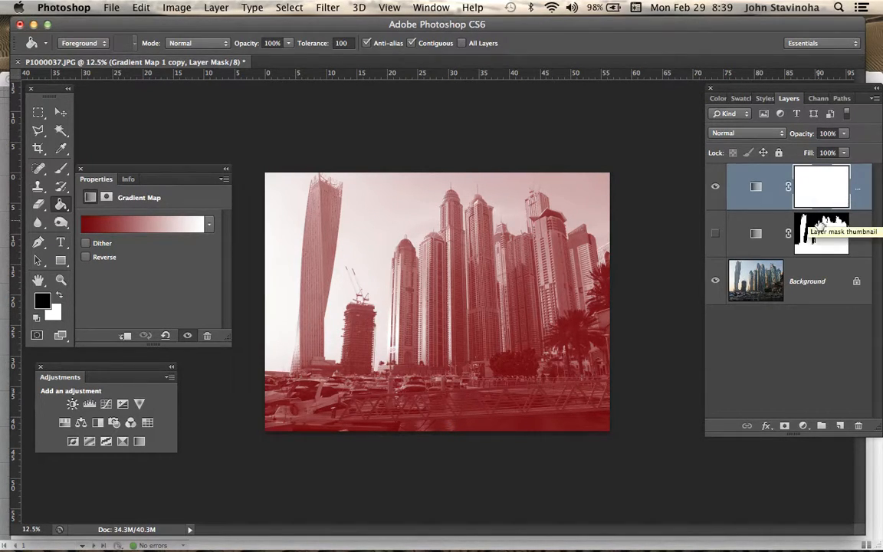
- Replace the upper gradient map layer's mask with the lower layer's mask, and show the lower layer again
{"action": "left_click", "coordinate": [804, 227]}
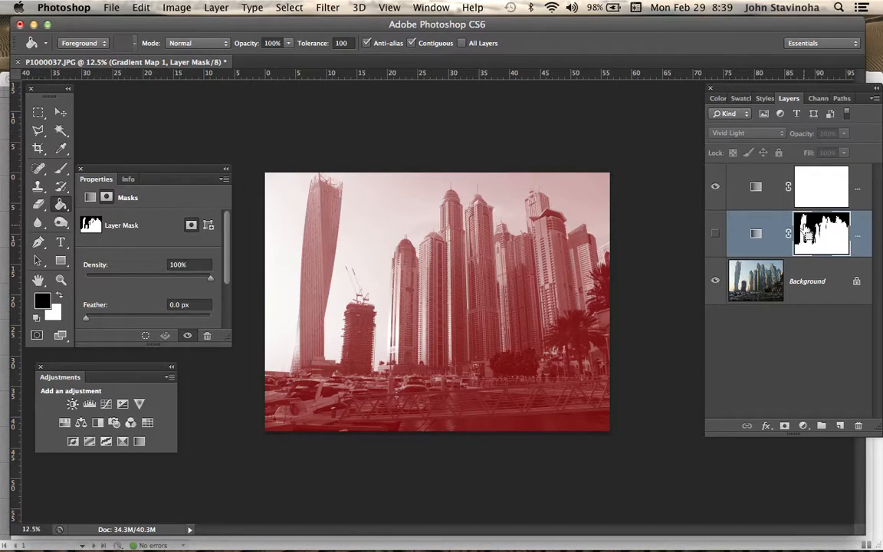
{"action": "left_click_drag", "start_coordinate": [806, 230], "coordinate": [816, 182]}
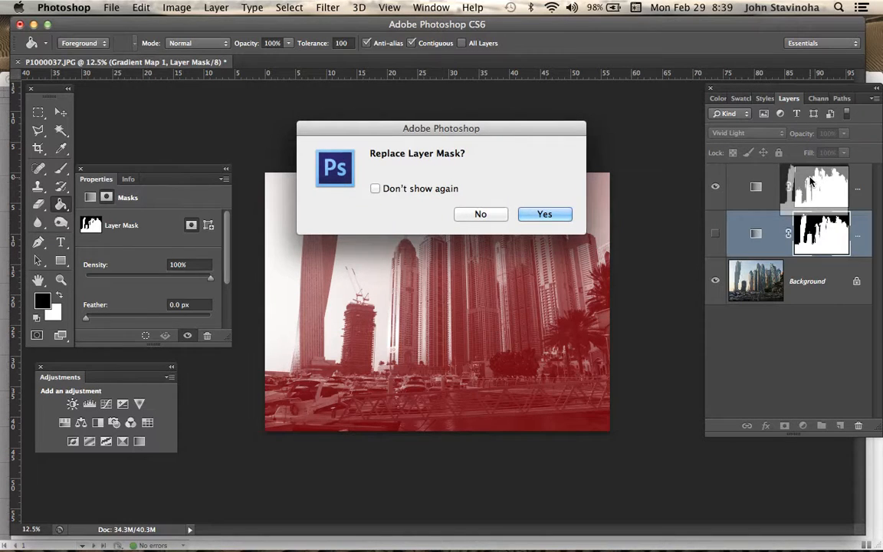
{"action": "left_click", "coordinate": [559, 218]}
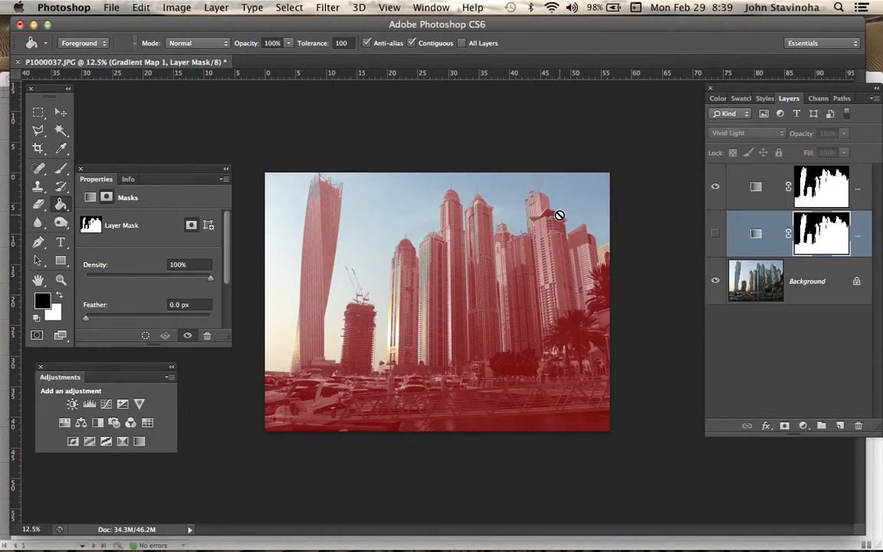
{"action": "left_click", "coordinate": [714, 234]}
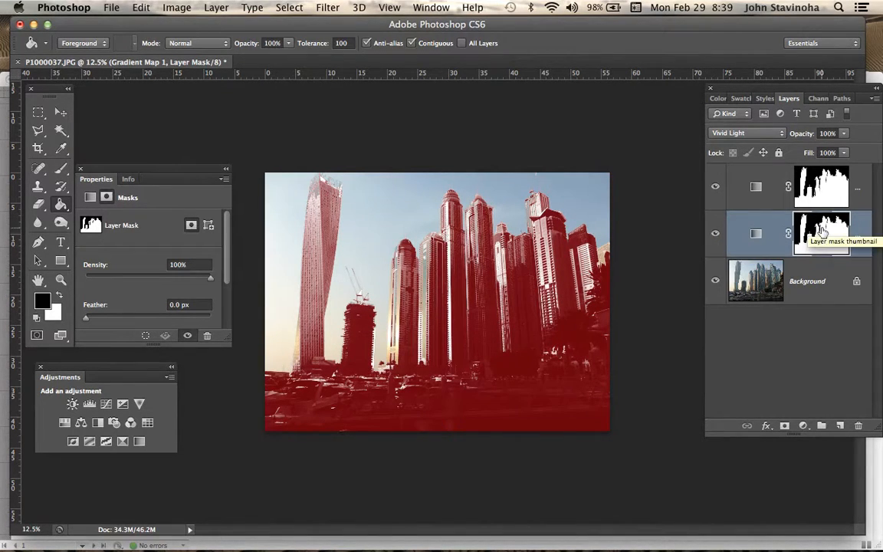
- Invert the upper gradient map layer's mask so it covers only the sky
{"action": "left_click", "coordinate": [808, 189]}
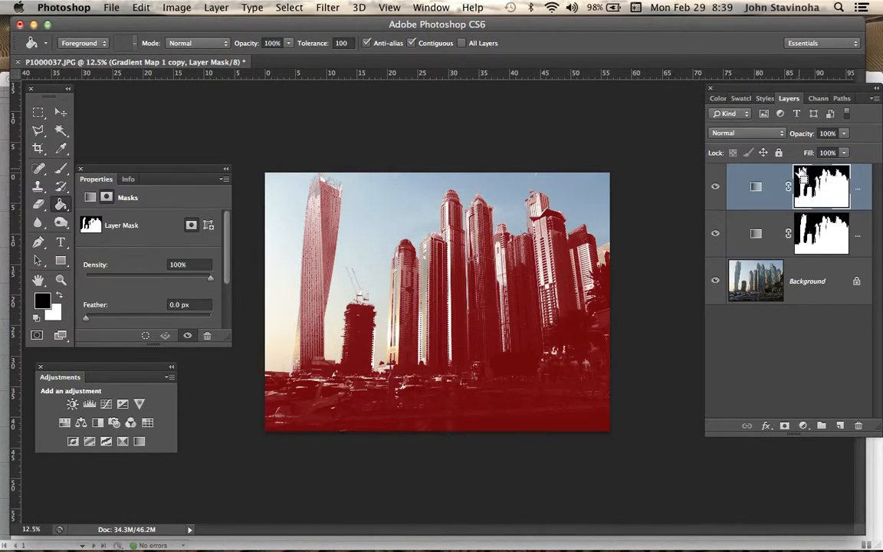
{"action": "key", "text": "super+i"}
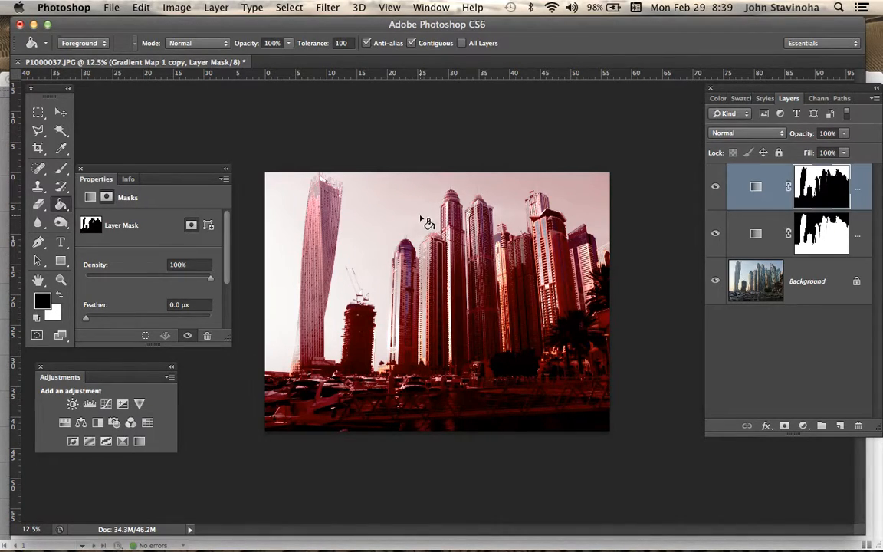
- Display the lower gradient map layer's mask alone and paint white over the black strip beside the domed tower with a size 80 brush
{"action": "key", "text": "z"}
{"action": "left_click_drag", "start_coordinate": [351, 256], "coordinate": [469, 305]}
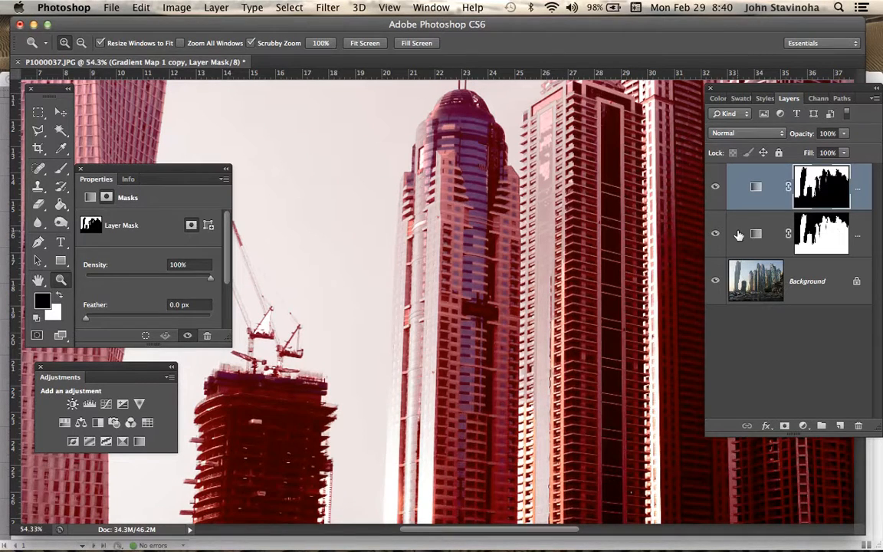
{"action": "left_click", "coordinate": [817, 234]}
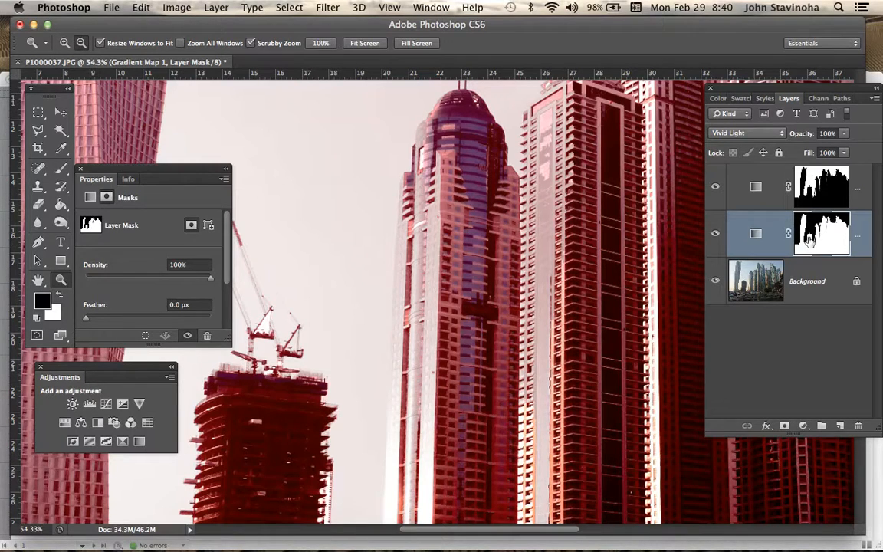
{"action": "left_click", "coordinate": [808, 240], "text": "alt"}
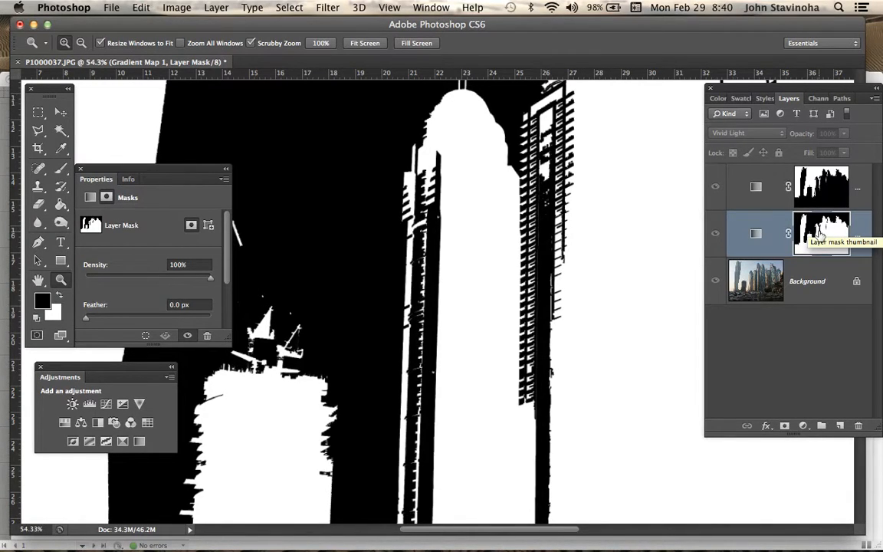
{"action": "key", "text": "b"}
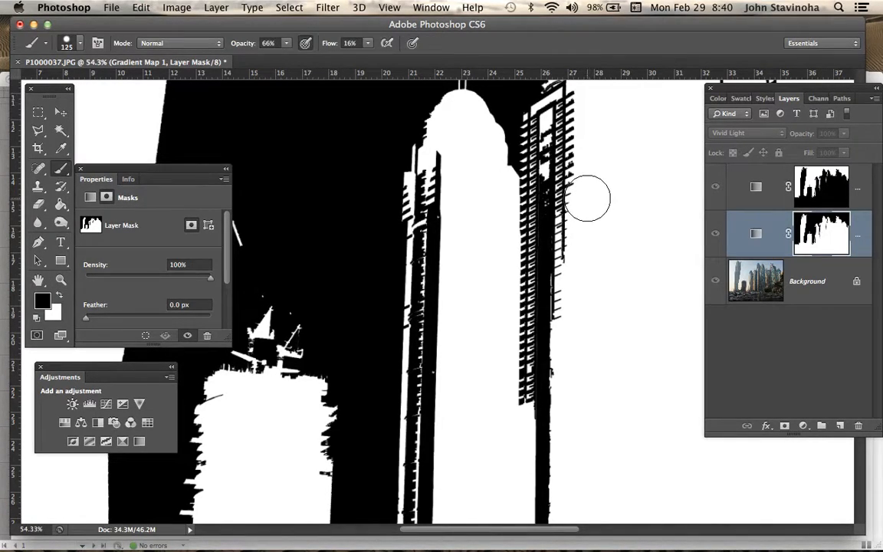
{"action": "key", "text": "bracketleft"}
{"action": "key", "text": "bracketleft"}
{"action": "key", "text": "bracketleft"}
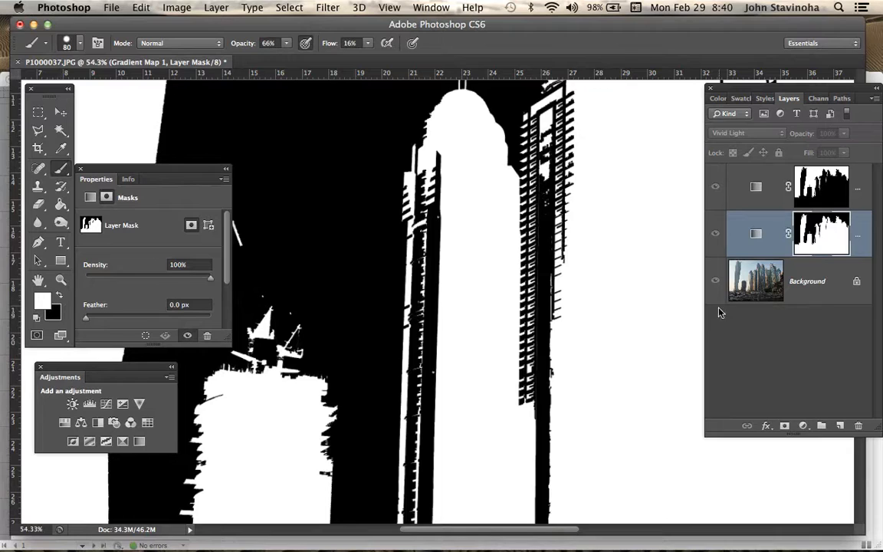
{"action": "mouse_move", "coordinate": [545, 416]}
{"action": "left_mouse_down"}
{"action": "mouse_move", "coordinate": [508, 354]}
{"action": "mouse_move", "coordinate": [525, 295]}
{"action": "mouse_move", "coordinate": [552, 339]}
{"action": "mouse_move", "coordinate": [497, 309]}
{"action": "mouse_move", "coordinate": [540, 345]}
{"action": "left_mouse_up"}
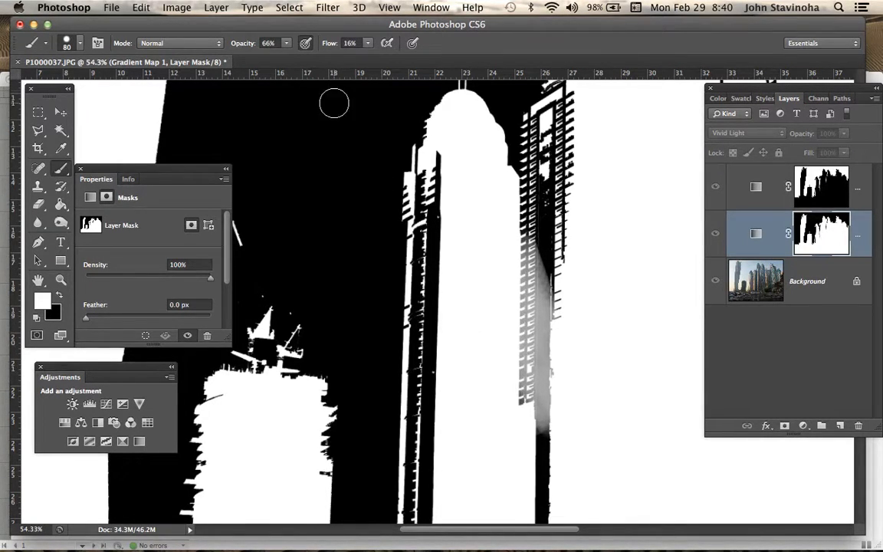
- Raise the brush opacity to 100% and paint white again over the black strip beside the domed tower
{"action": "left_click", "coordinate": [286, 43]}
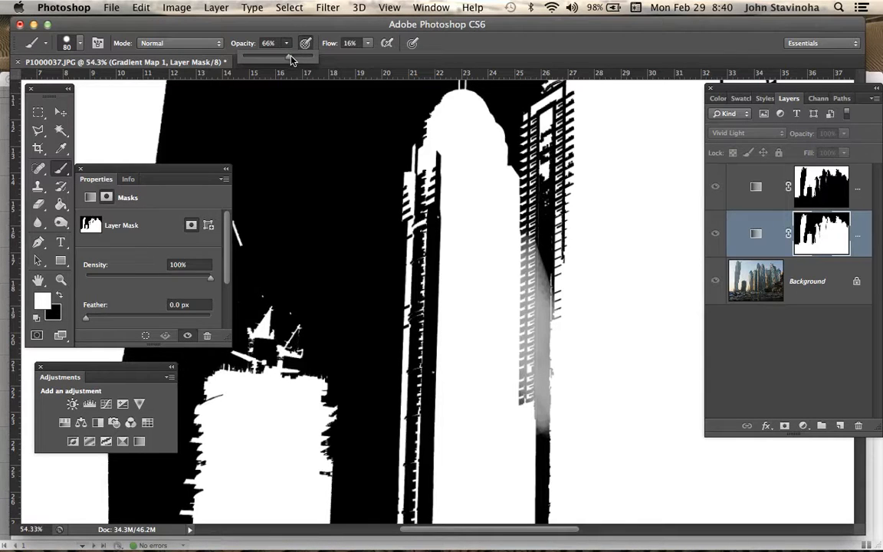
{"action": "left_click_drag", "start_coordinate": [291, 59], "coordinate": [315, 61]}
{"action": "mouse_move", "coordinate": [542, 235]}
{"action": "left_mouse_down"}
{"action": "mouse_move", "coordinate": [542, 403]}
{"action": "mouse_move", "coordinate": [542, 251]}
{"action": "mouse_move", "coordinate": [554, 459]}
{"action": "mouse_move", "coordinate": [547, 322]}
{"action": "mouse_move", "coordinate": [504, 188]}
{"action": "mouse_move", "coordinate": [511, 286]}
{"action": "mouse_move", "coordinate": [525, 282]}
{"action": "mouse_move", "coordinate": [538, 236]}
{"action": "mouse_move", "coordinate": [519, 361]}
{"action": "mouse_move", "coordinate": [534, 384]}
{"action": "mouse_move", "coordinate": [534, 331]}
{"action": "left_mouse_up"}
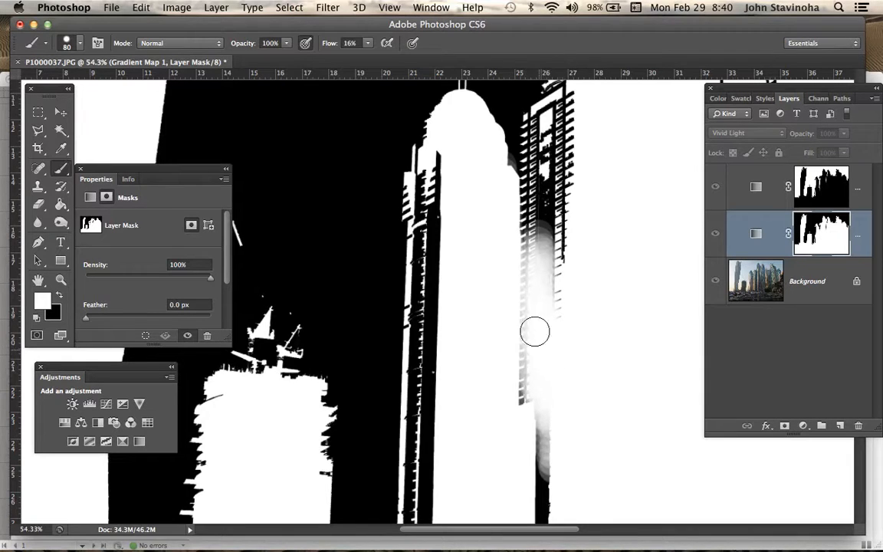
- Set the brush flow to 100%, paint the neighboring tower's remaining black areas white using brush sizes down to 45, and return to the image view
{"action": "left_click", "coordinate": [369, 46]}
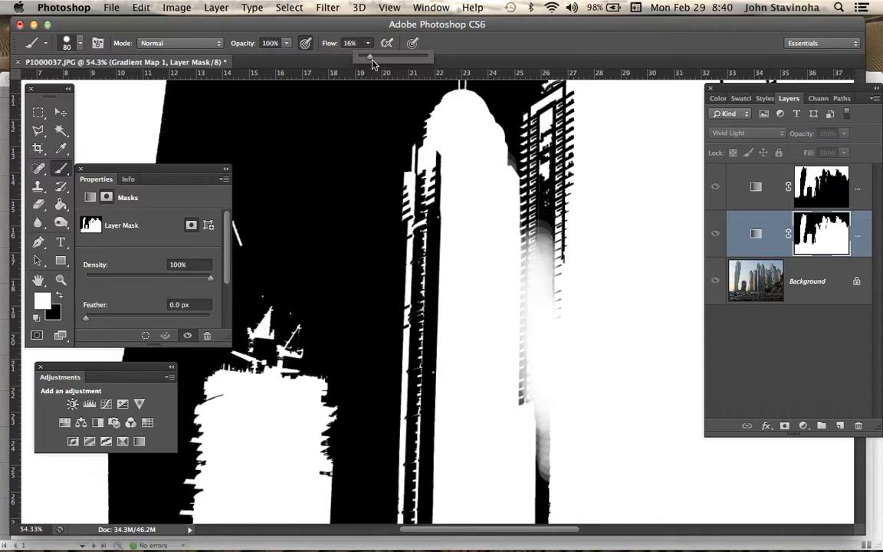
{"action": "left_click_drag", "start_coordinate": [372, 61], "coordinate": [432, 60]}
{"action": "mouse_move", "coordinate": [585, 187]}
{"action": "left_mouse_down"}
{"action": "mouse_move", "coordinate": [544, 299]}
{"action": "mouse_move", "coordinate": [534, 368]}
{"action": "mouse_move", "coordinate": [526, 233]}
{"action": "mouse_move", "coordinate": [539, 364]}
{"action": "mouse_move", "coordinate": [543, 227]}
{"action": "mouse_move", "coordinate": [549, 363]}
{"action": "mouse_move", "coordinate": [541, 319]}
{"action": "mouse_move", "coordinate": [534, 530]}
{"action": "mouse_move", "coordinate": [537, 395]}
{"action": "mouse_move", "coordinate": [553, 443]}
{"action": "mouse_move", "coordinate": [504, 322]}
{"action": "mouse_move", "coordinate": [541, 236]}
{"action": "mouse_move", "coordinate": [567, 201]}
{"action": "mouse_move", "coordinate": [572, 110]}
{"action": "mouse_move", "coordinate": [549, 116]}
{"action": "mouse_move", "coordinate": [553, 141]}
{"action": "mouse_move", "coordinate": [557, 115]}
{"action": "mouse_move", "coordinate": [575, 103]}
{"action": "mouse_move", "coordinate": [538, 123]}
{"action": "mouse_move", "coordinate": [540, 202]}
{"action": "mouse_move", "coordinate": [558, 138]}
{"action": "mouse_move", "coordinate": [570, 178]}
{"action": "mouse_move", "coordinate": [545, 211]}
{"action": "mouse_move", "coordinate": [533, 208]}
{"action": "mouse_move", "coordinate": [529, 190]}
{"action": "mouse_move", "coordinate": [532, 214]}
{"action": "mouse_move", "coordinate": [522, 206]}
{"action": "mouse_move", "coordinate": [535, 124]}
{"action": "mouse_move", "coordinate": [516, 191]}
{"action": "left_mouse_up"}
{"action": "key", "text": "bracketleft"}
{"action": "key", "text": "bracketleft"}
{"action": "key", "text": "bracketleft"}
{"action": "key", "text": "bracketleft"}
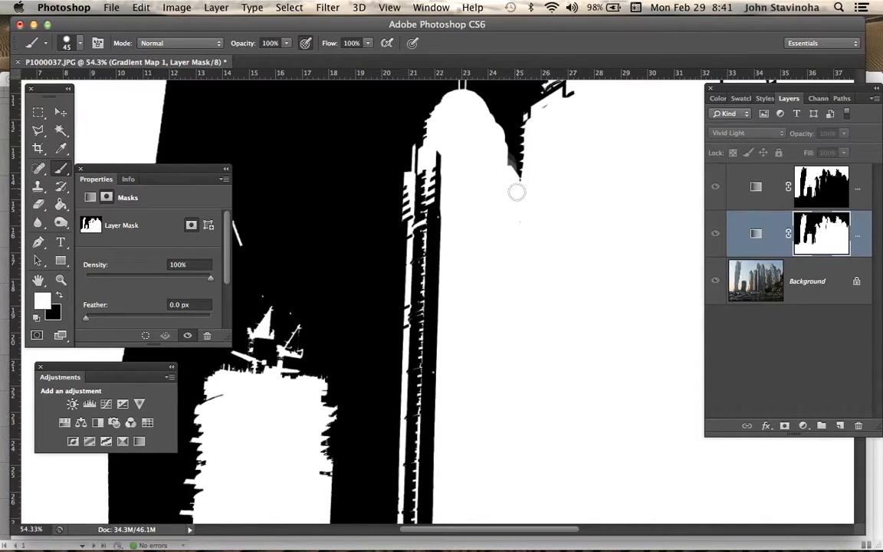
{"action": "left_click", "coordinate": [818, 234], "text": "alt"}
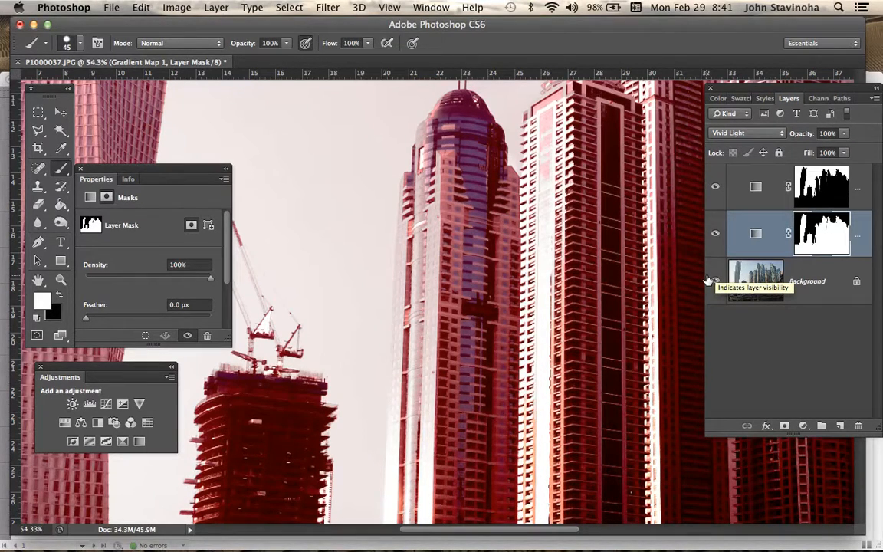
- Toggle undo and redo of the last mask edit to compare the tower before and after, and view the whole photo
{"action": "key", "text": "super+z"}
{"action": "key", "text": "super+z"}
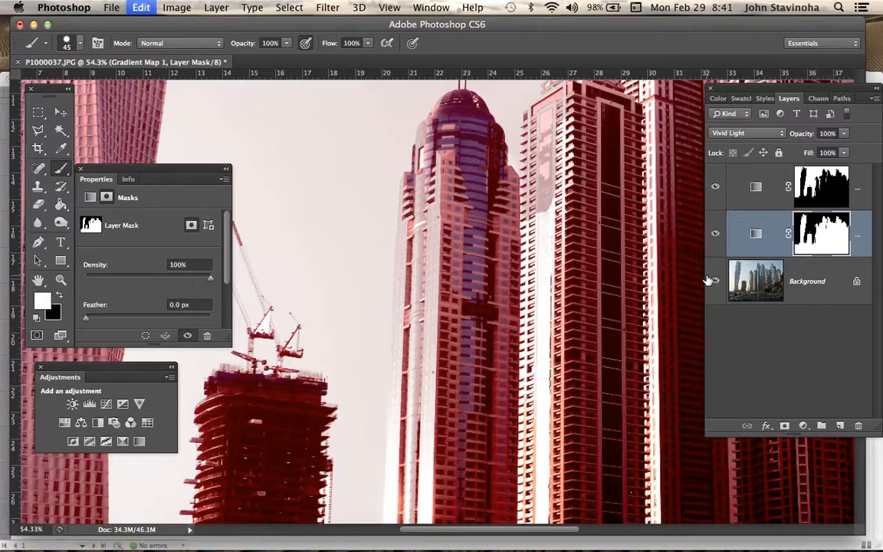
{"action": "key", "text": "super+z"}
{"action": "key", "text": "super+z"}
{"action": "key", "text": "super+z"}
{"action": "key", "text": "super+z"}
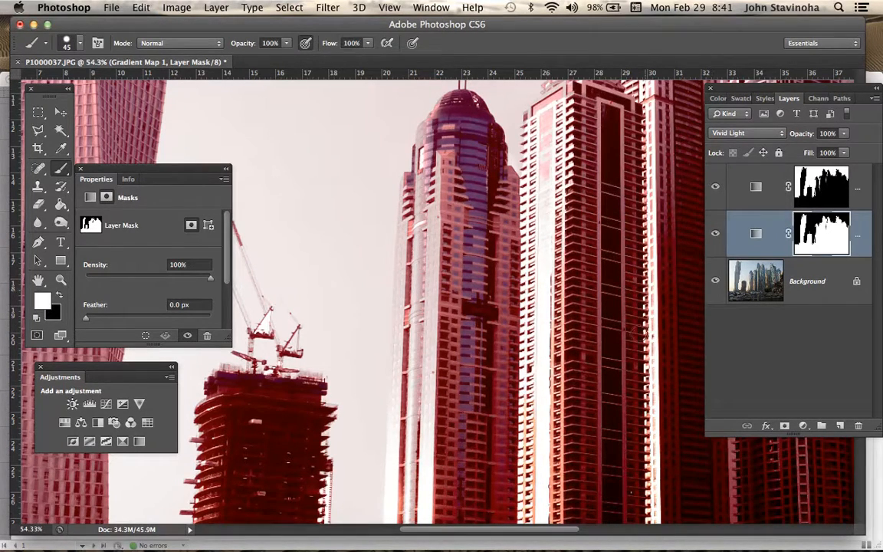
{"action": "key", "text": "z"}
{"action": "left_click_drag", "start_coordinate": [495, 311], "coordinate": [536, 315]}
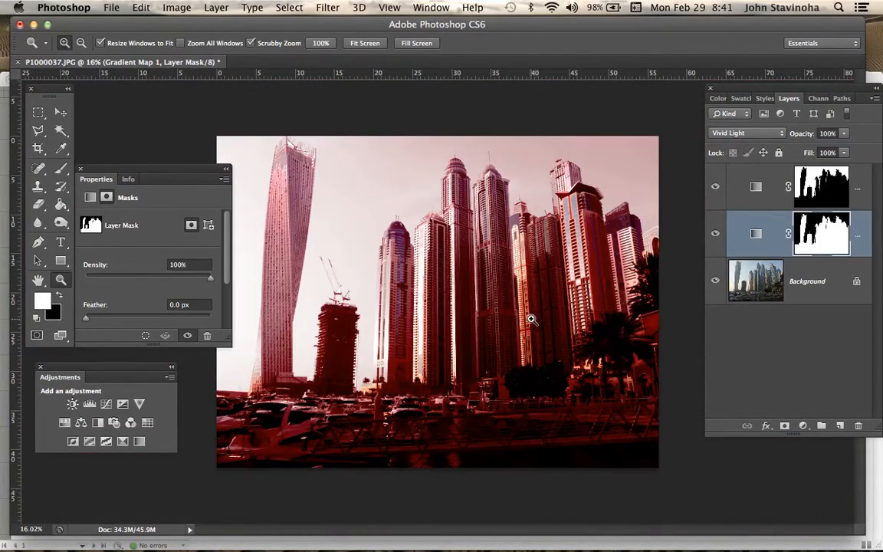